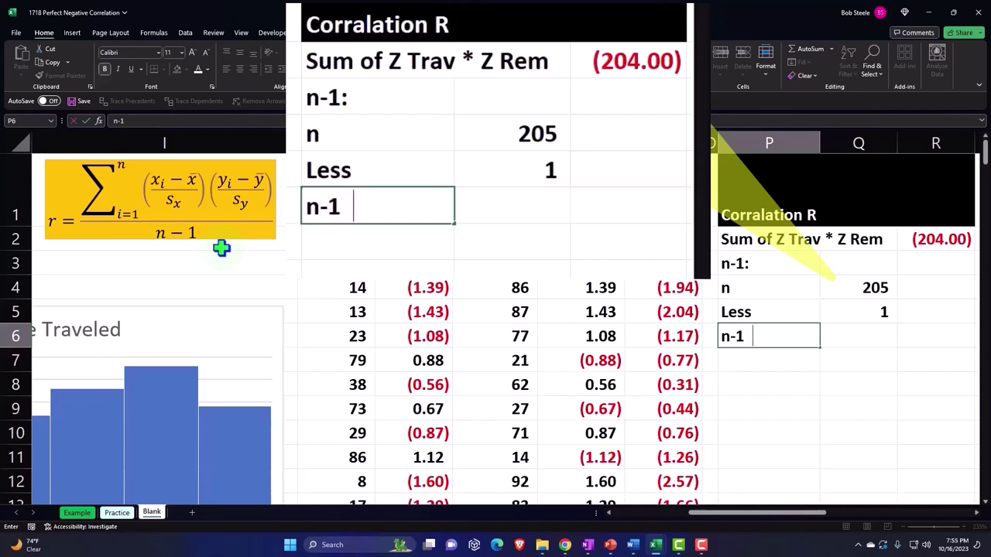
# - Enter a formula in R6 beside the n-1 label that subtracts Q5 from Q4
pyautogui.press('Tab')
pyautogui.press('Tab')
pyautogui.write('=')
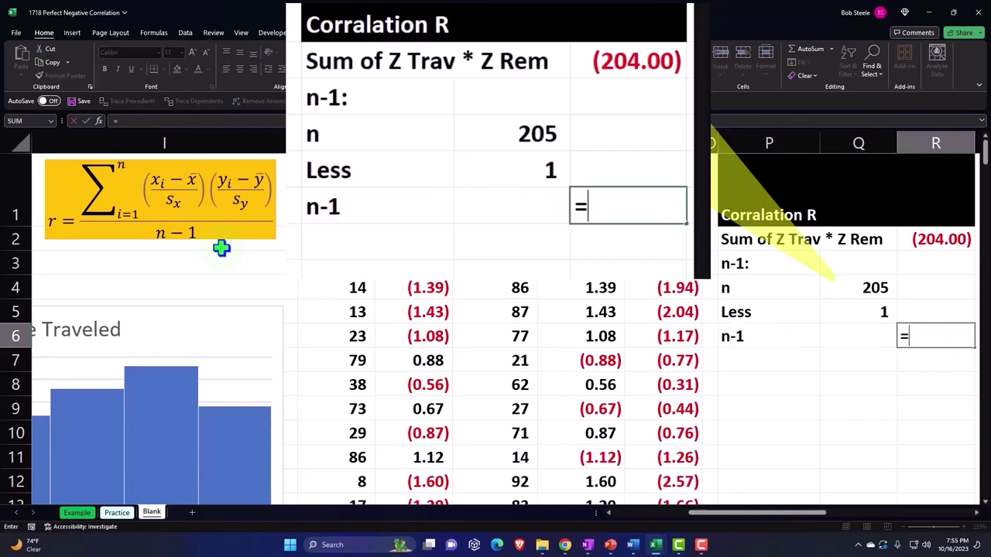
pyautogui.press('Up')
pyautogui.press('Up')
pyautogui.press('Left')
pyautogui.write('-')
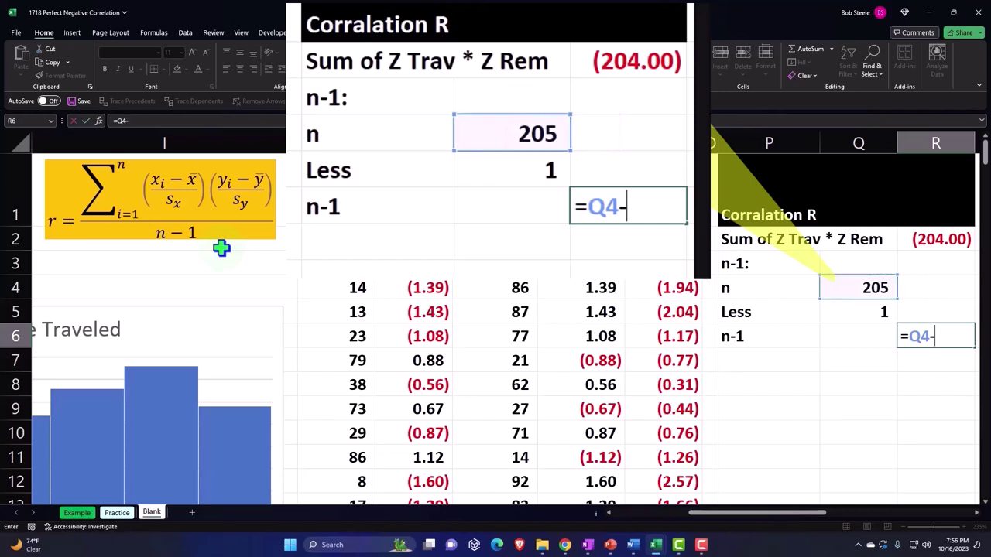
pyautogui.press('Up')
pyautogui.press('Return')
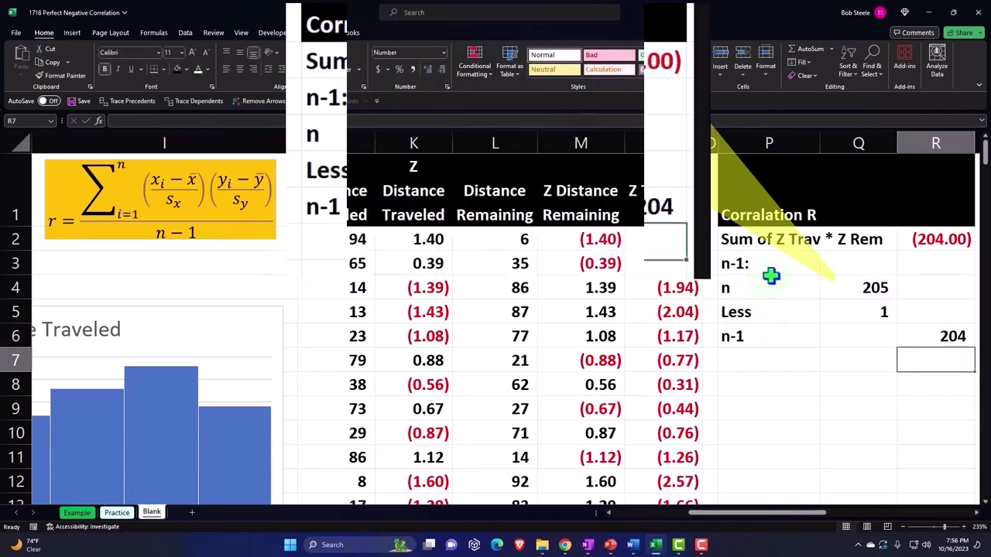
# - Indent the n, Less and n-1 labels, giving n-1 one extra level, and underline the 1 in Q5
pyautogui.moveTo(767, 290); pyautogui.dragTo(764, 335)
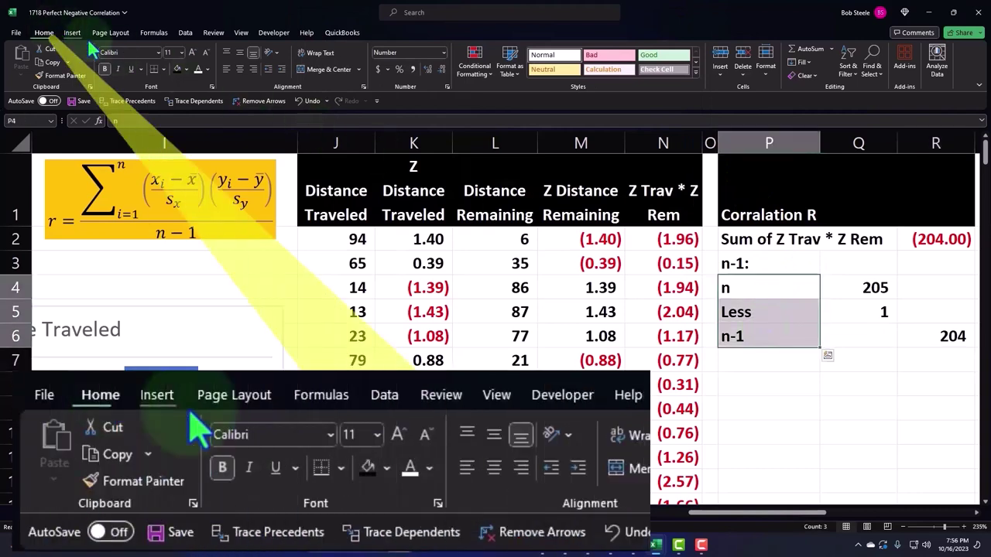
pyautogui.click(281, 69)
pyautogui.click(752, 333)
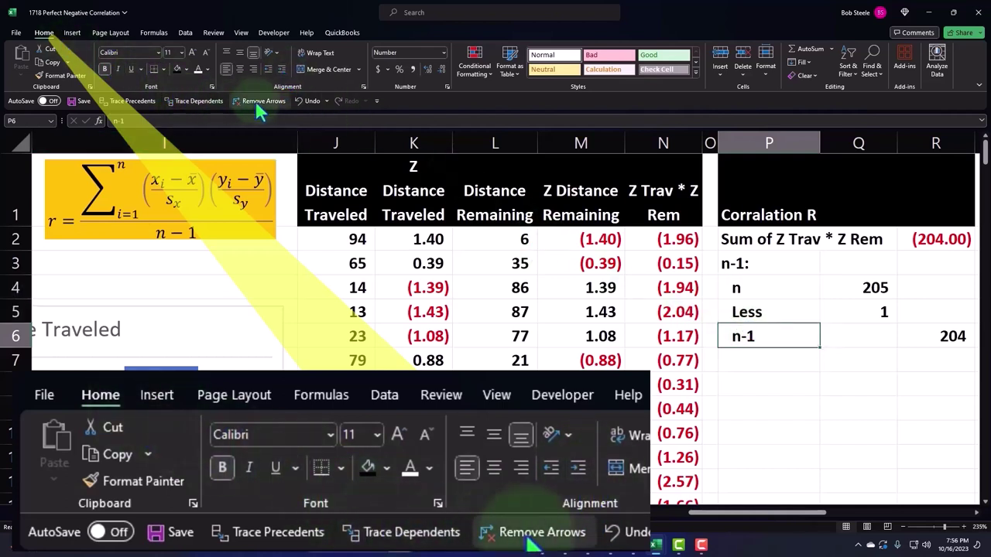
pyautogui.click(282, 69)
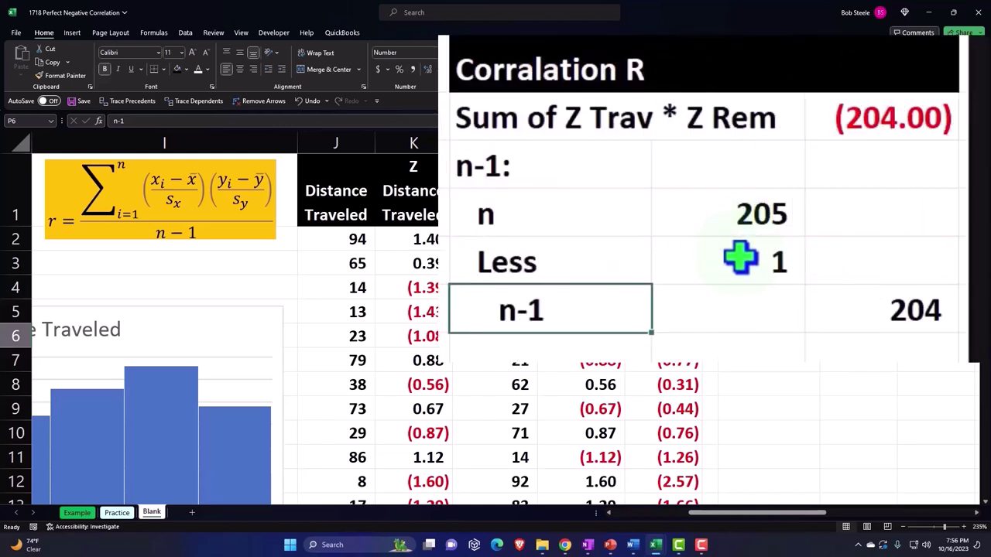
pyautogui.click(740, 257)
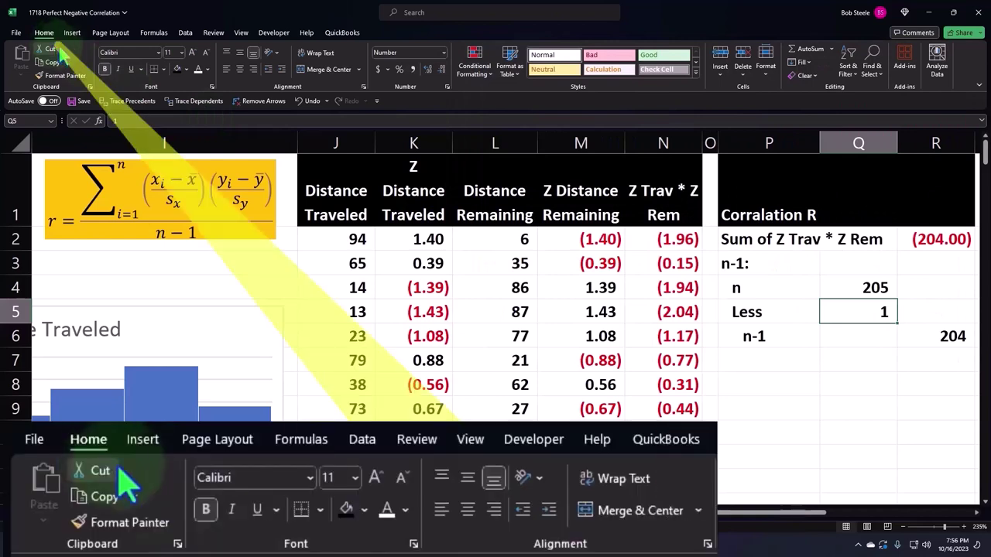
pyautogui.click(130, 69)
# - Enter the label "R-Corralation" in P7, directly below the n-1 label
pyautogui.click(780, 367)
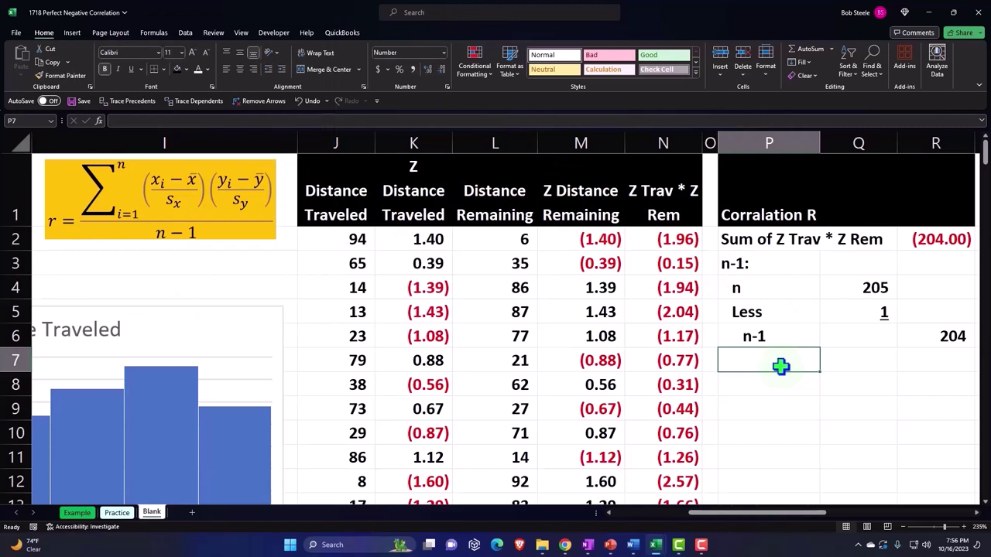
pyautogui.write('R')
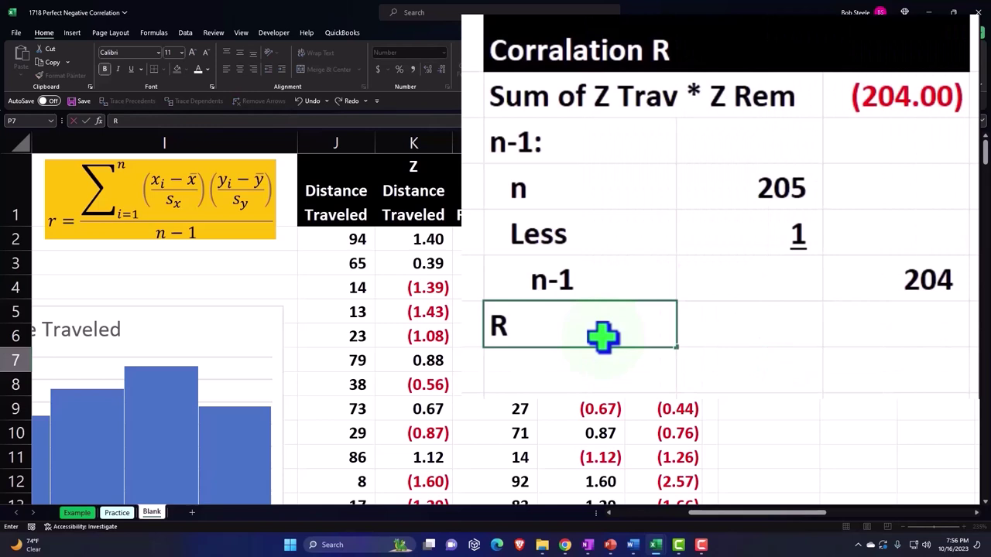
pyautogui.write('-Corralation')
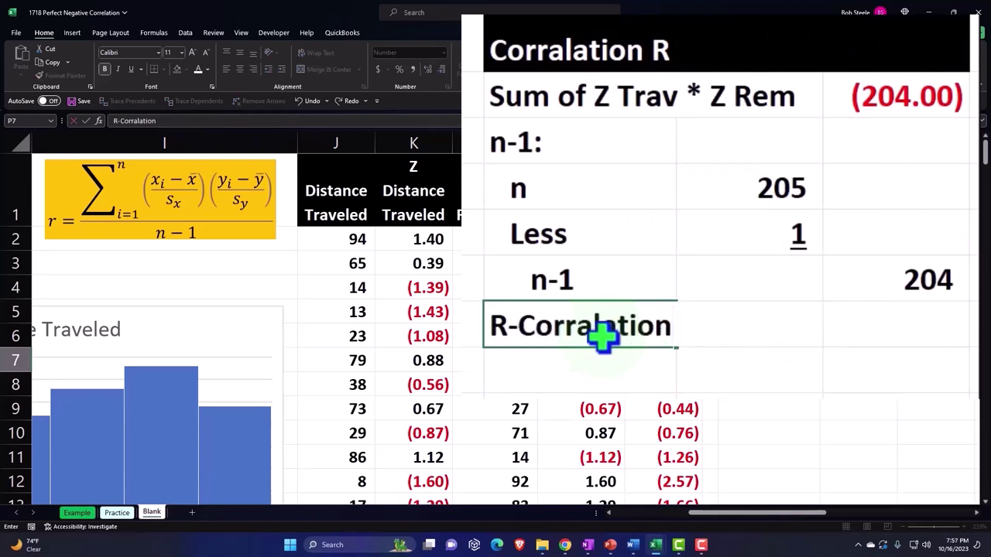
# - Change the black header in P1 to read "R-Corralation"
pyautogui.click(482, 36)
pyautogui.doubleClick(490, 48)
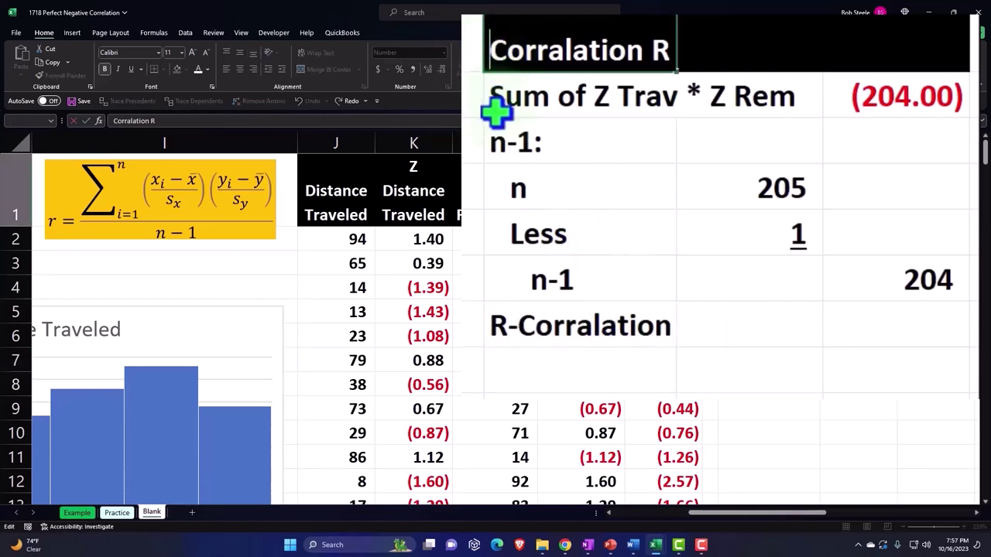
pyautogui.write('R-')
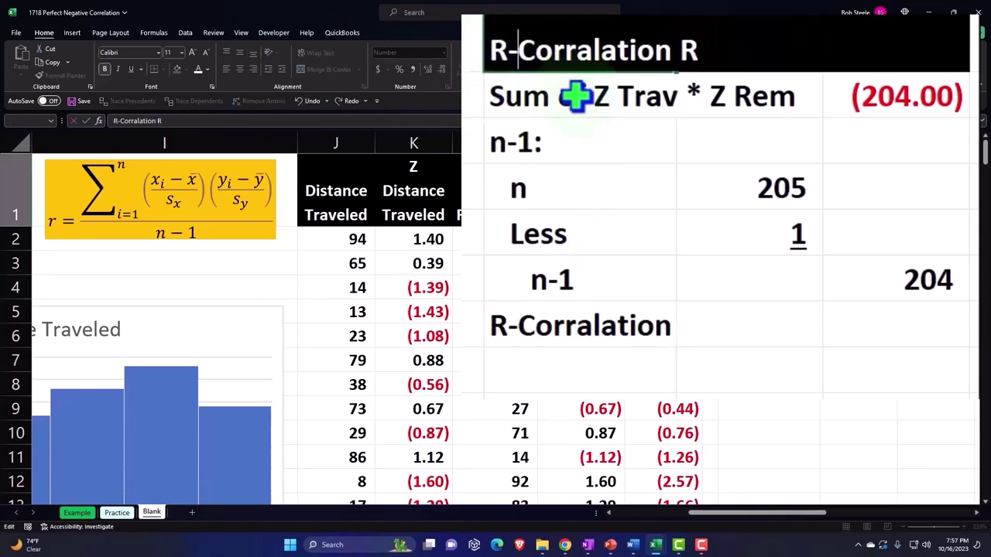
pyautogui.click(706, 49)
pyautogui.press('BackSpace')
pyautogui.press('BackSpace')
pyautogui.press('Return')
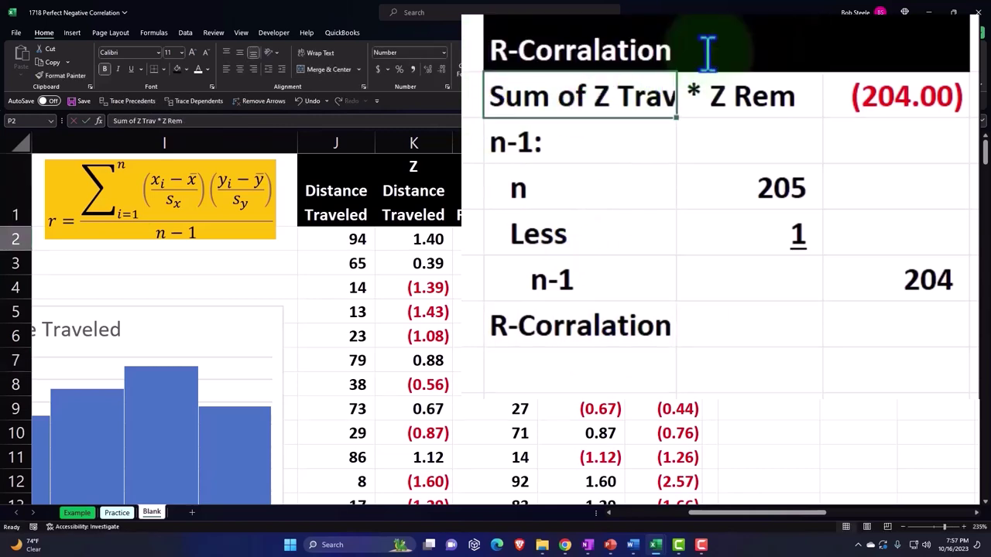
# - Underline the n-1 value in R6
pyautogui.press('Down')
pyautogui.press('Down')
pyautogui.press('Down')
pyautogui.press('Down')
pyautogui.press('Right')
pyautogui.press('Right')
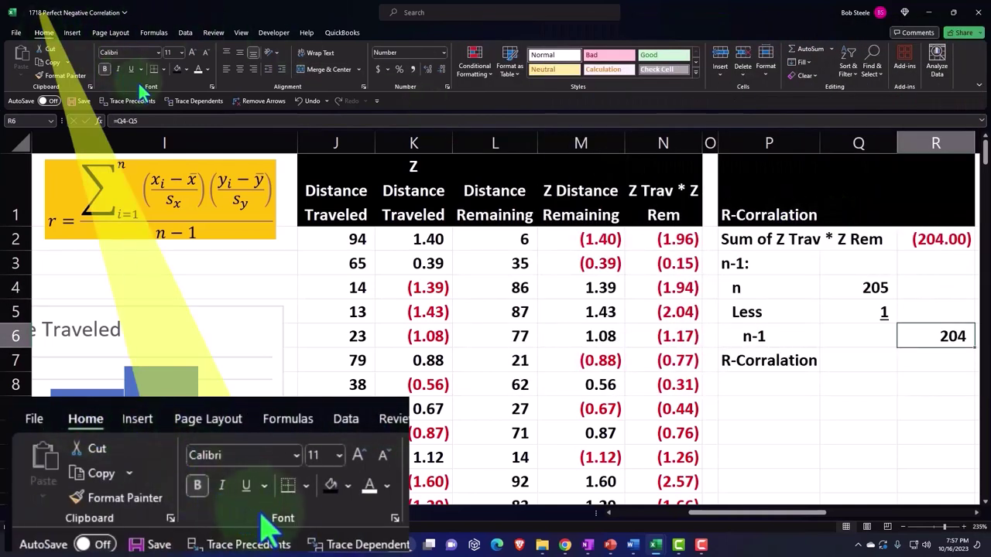
# - Calculate the correlation in R7 with the formula =R2/R6
pyautogui.click(933, 358)
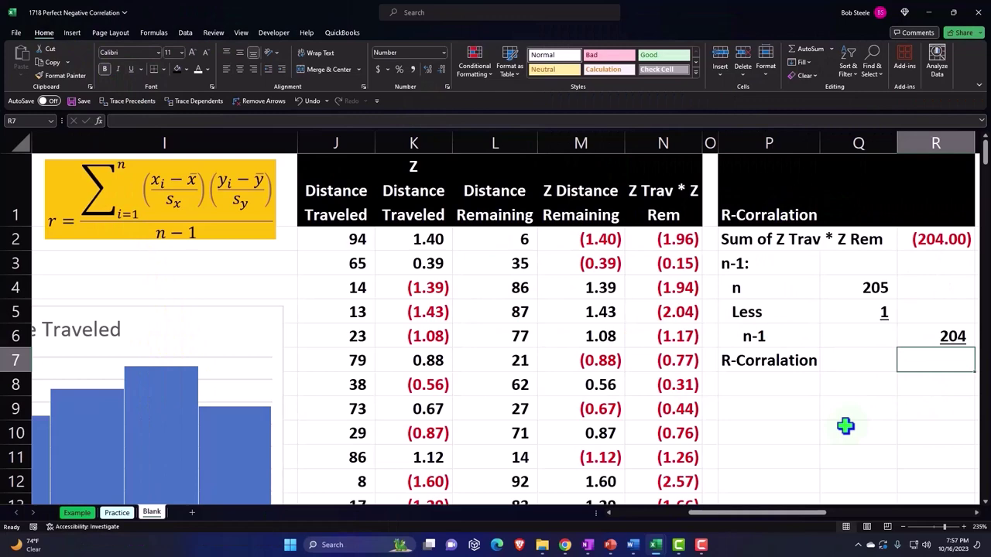
pyautogui.write('=')
pyautogui.press('Up')
pyautogui.press('Up')
pyautogui.press('Up')
pyautogui.press('Up')
pyautogui.press('Up')
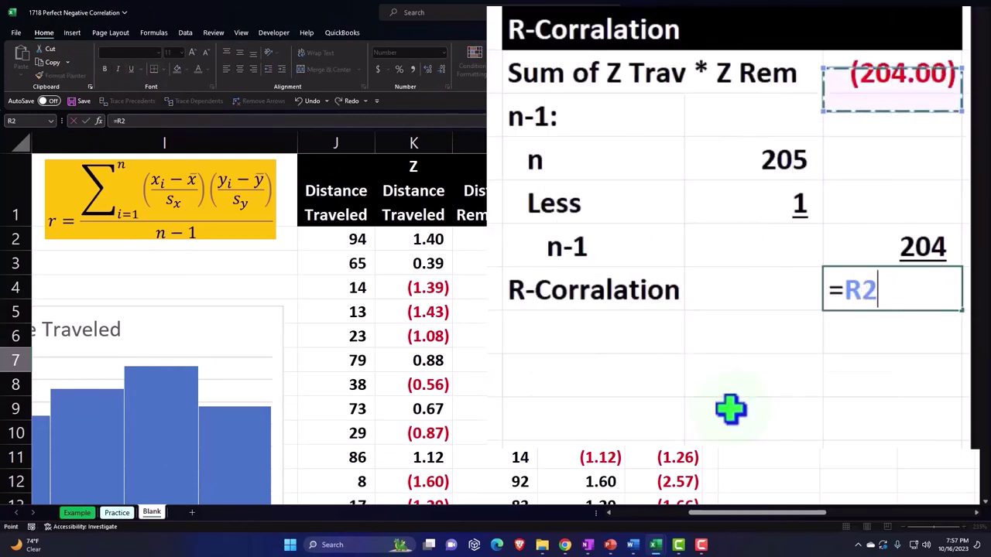
pyautogui.write('/')
pyautogui.press('Up')
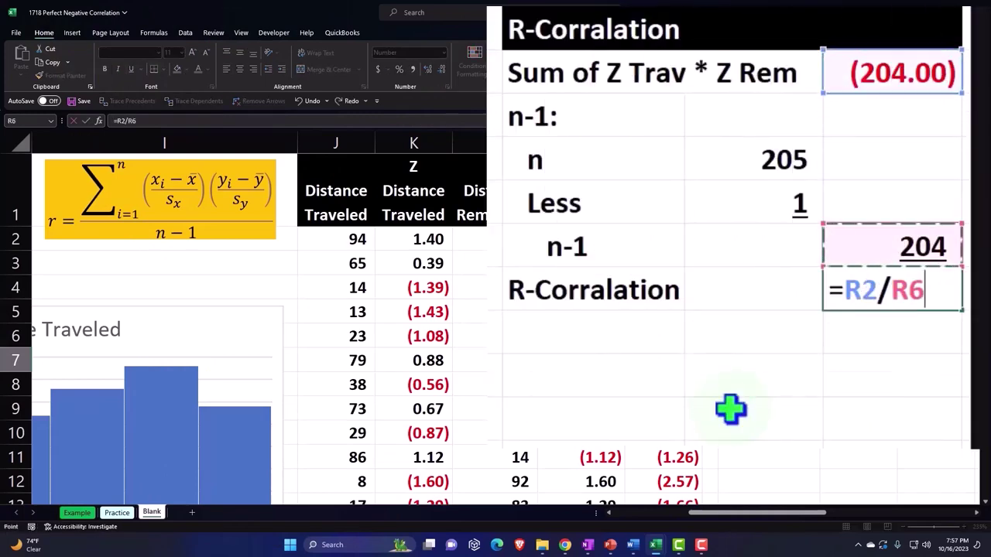
pyautogui.press('Return')
pyautogui.press('Up')
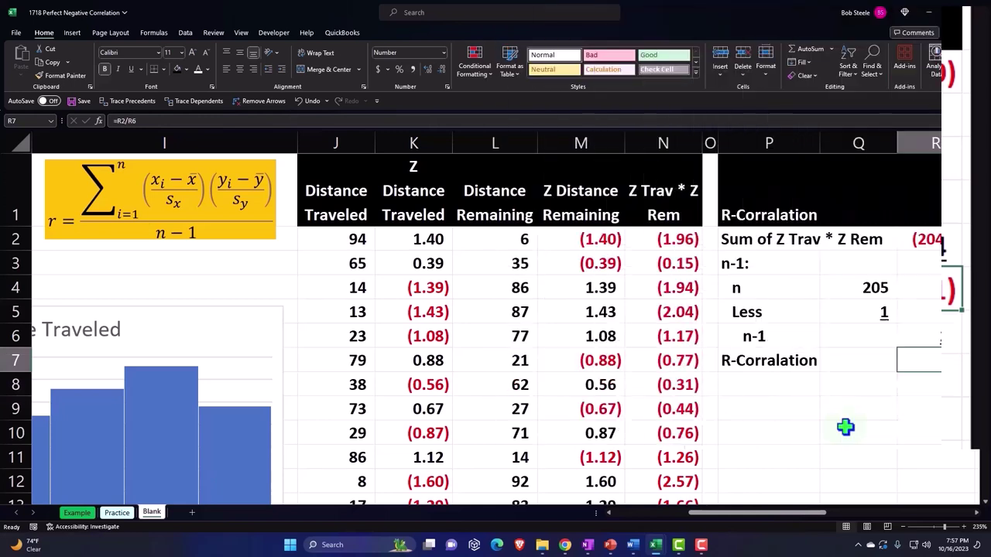
# - Check in the Excel add-ins settings whether the Analysis ToolPak is enabled
pyautogui.press('Right')
pyautogui.press('Right')
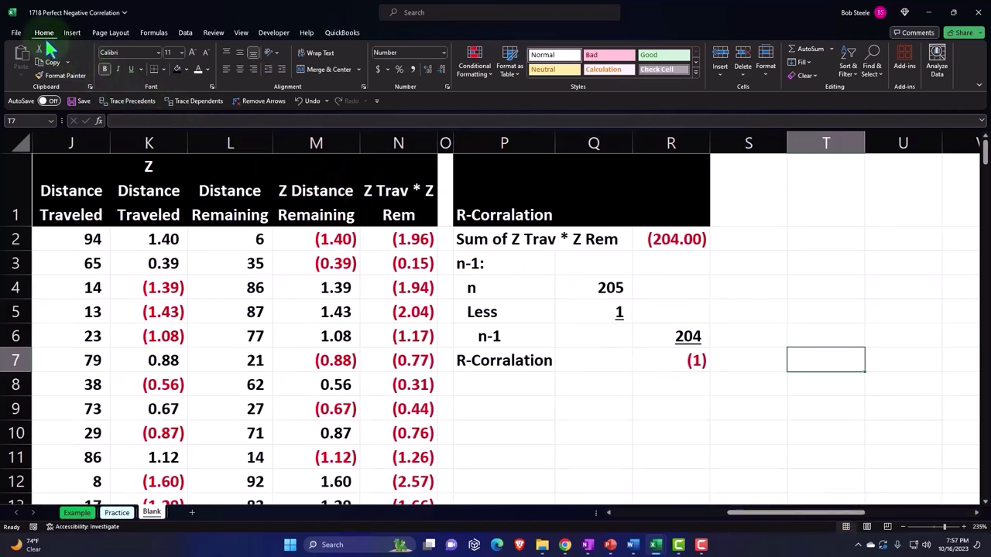
pyautogui.click(185, 35)
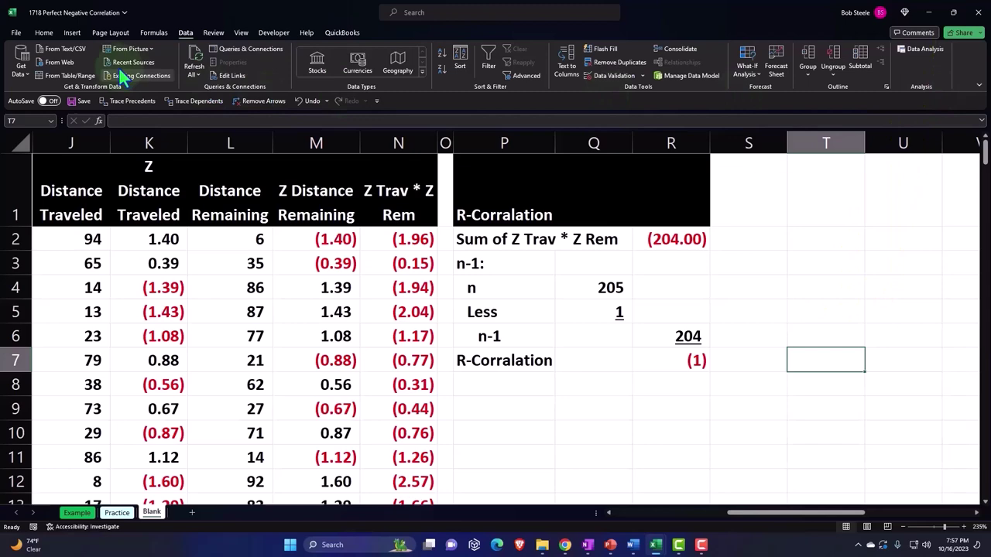
pyautogui.click(15, 32)
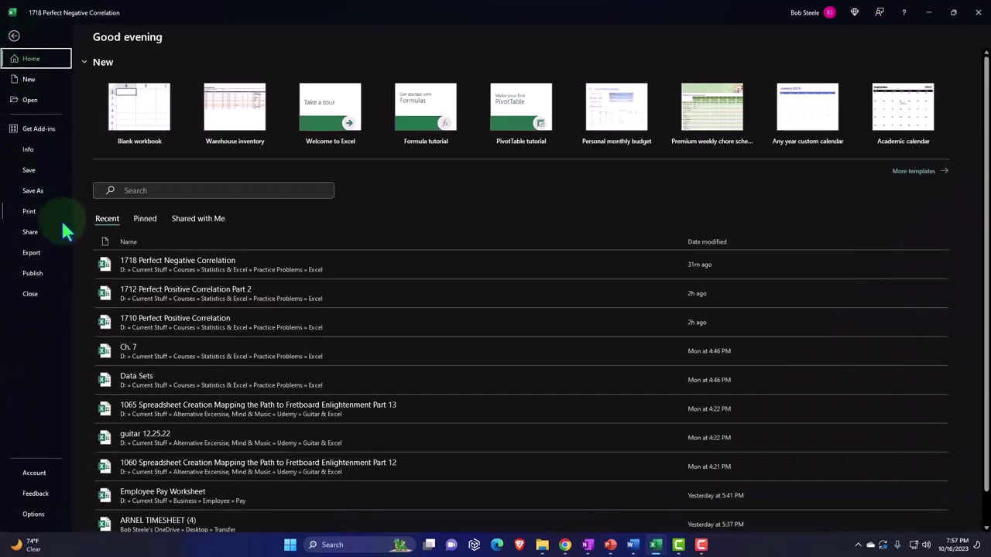
pyautogui.click(33, 514)
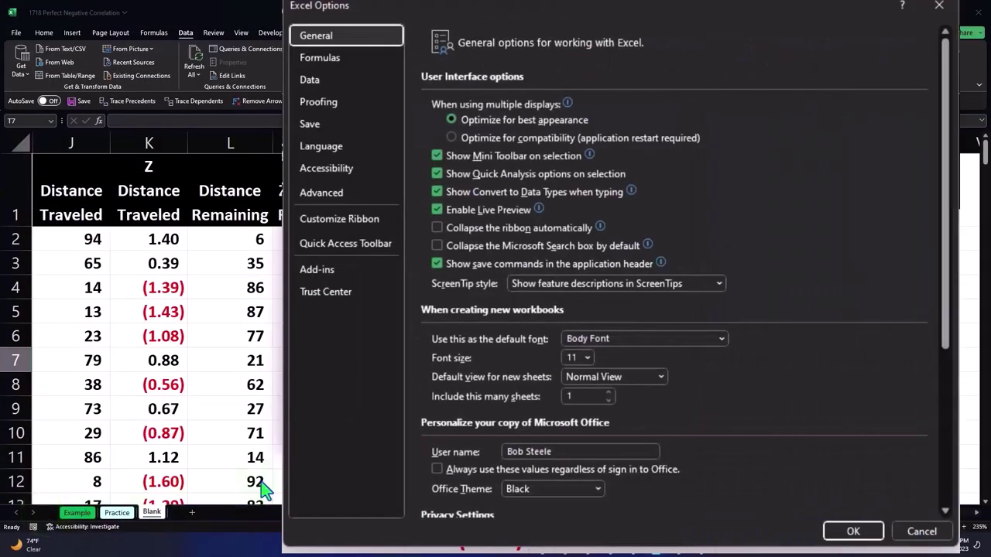
pyautogui.click(319, 272)
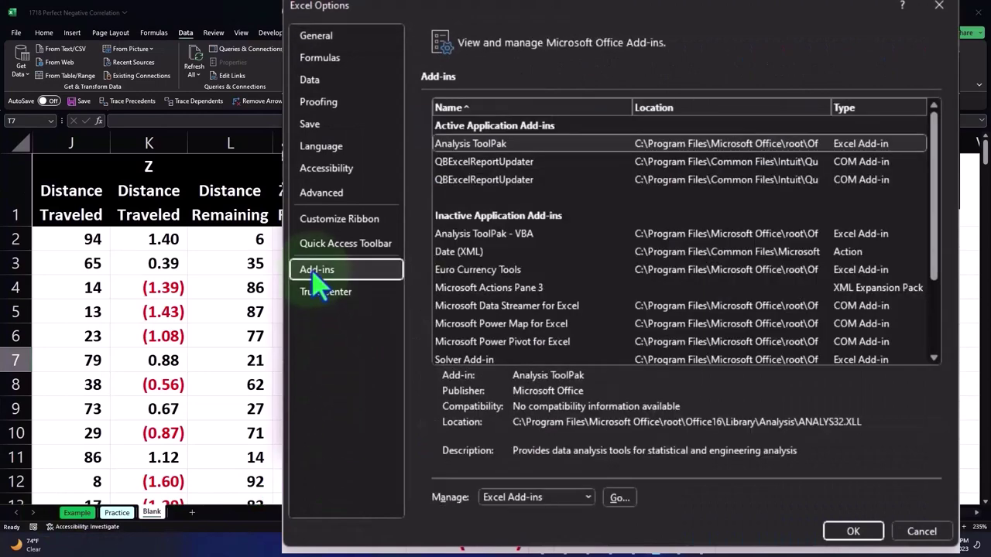
pyautogui.click(568, 499)
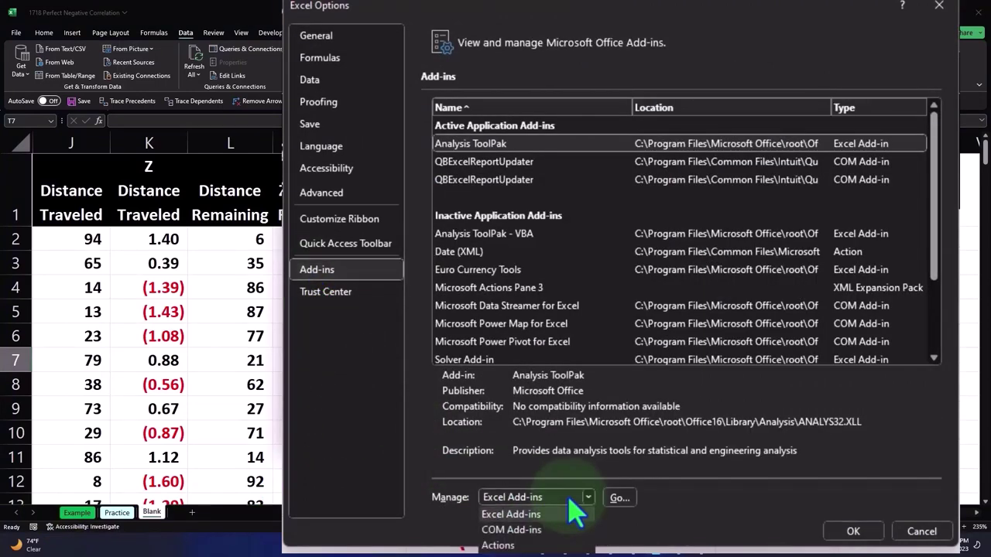
pyautogui.click(619, 497)
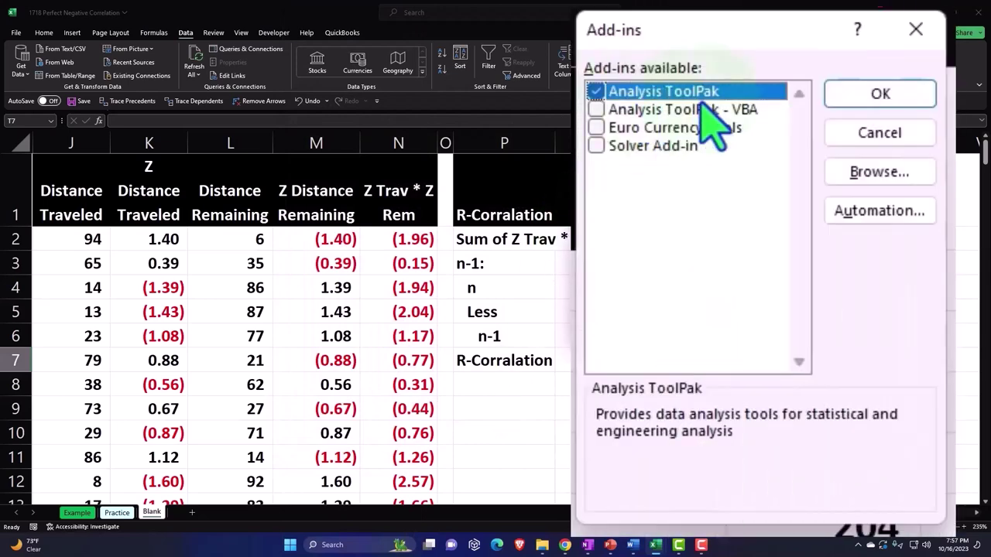
pyautogui.click(676, 164)
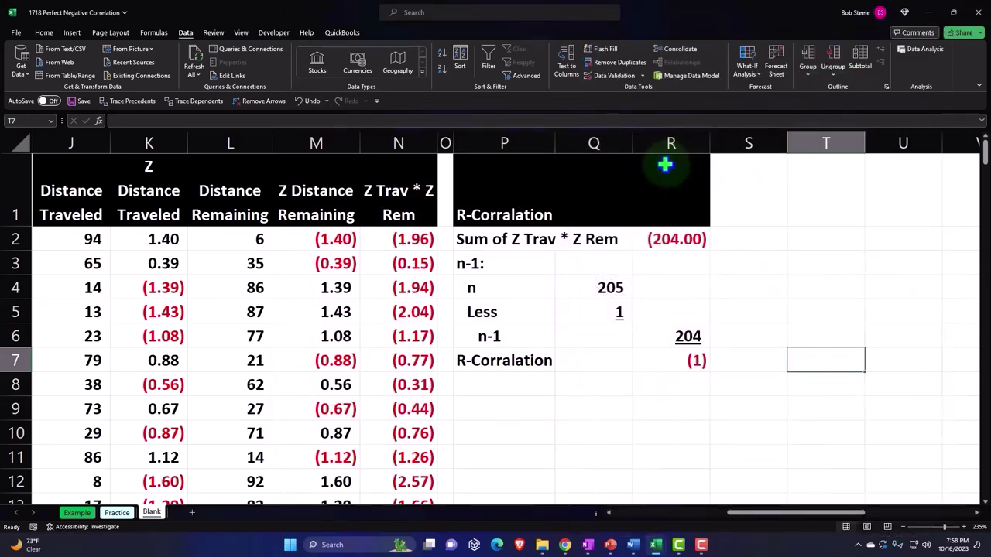
# - Start the Correlation tool from the Data Analysis tools
pyautogui.click(920, 66)
pyautogui.moveTo(593, 194); pyautogui.dragTo(522, 236)
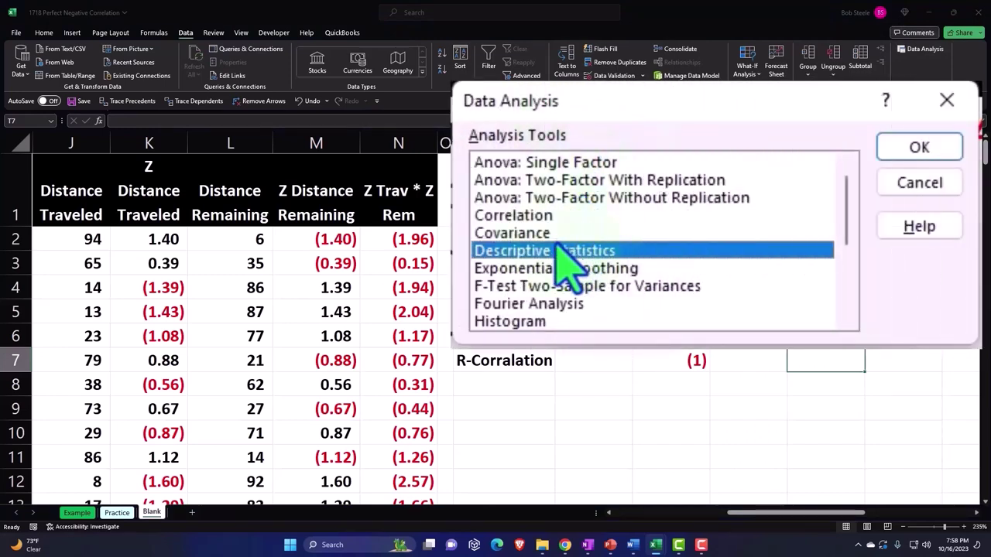
pyautogui.click(520, 220)
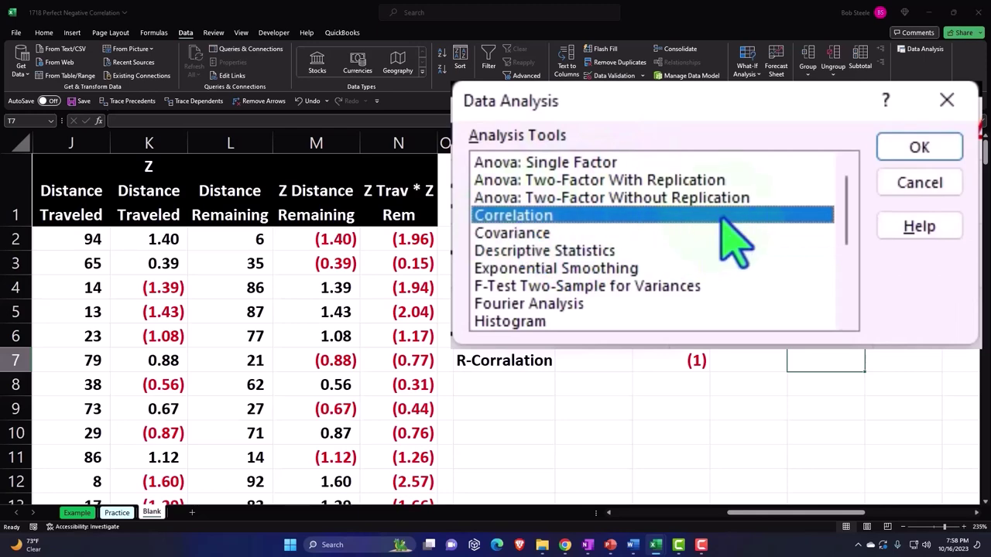
pyautogui.click(904, 152)
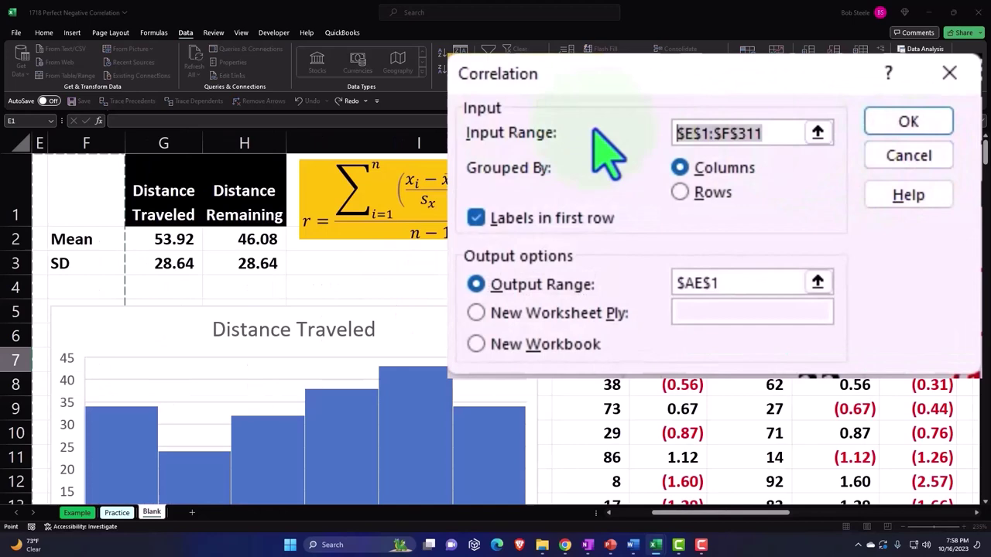
# - Set the Correlation input range to $C$1:$D$206, covering the distance traveled and distance remaining data with headers
pyautogui.click(816, 132)
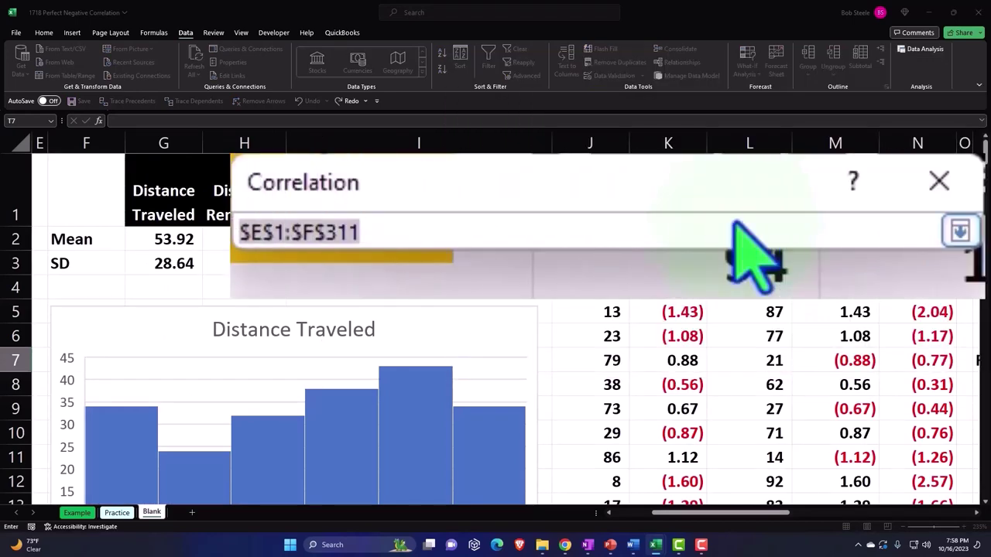
pyautogui.press('BackSpace')
pyautogui.click(432, 284)
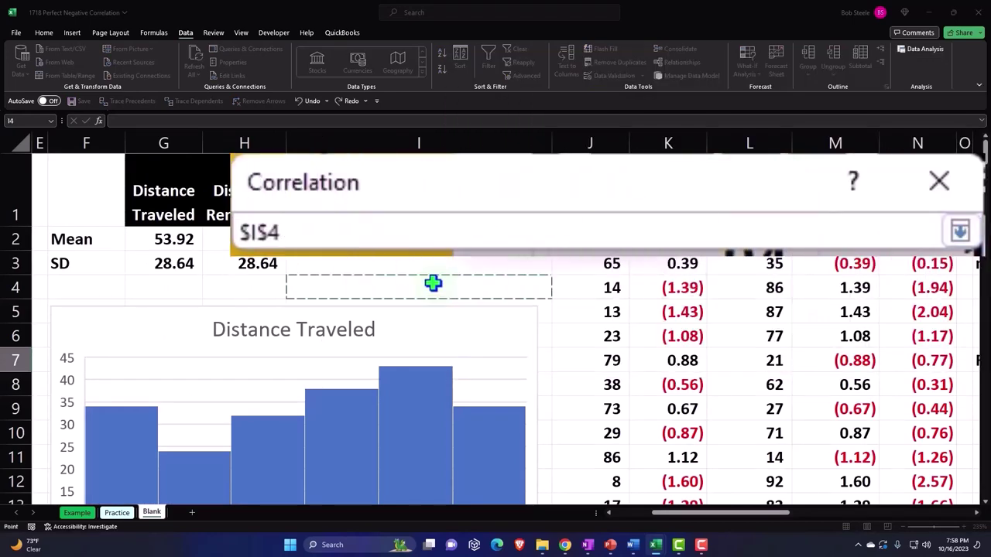
pyautogui.press('Left')
pyautogui.press('Home')
pyautogui.press('Right')
pyautogui.press('Right')
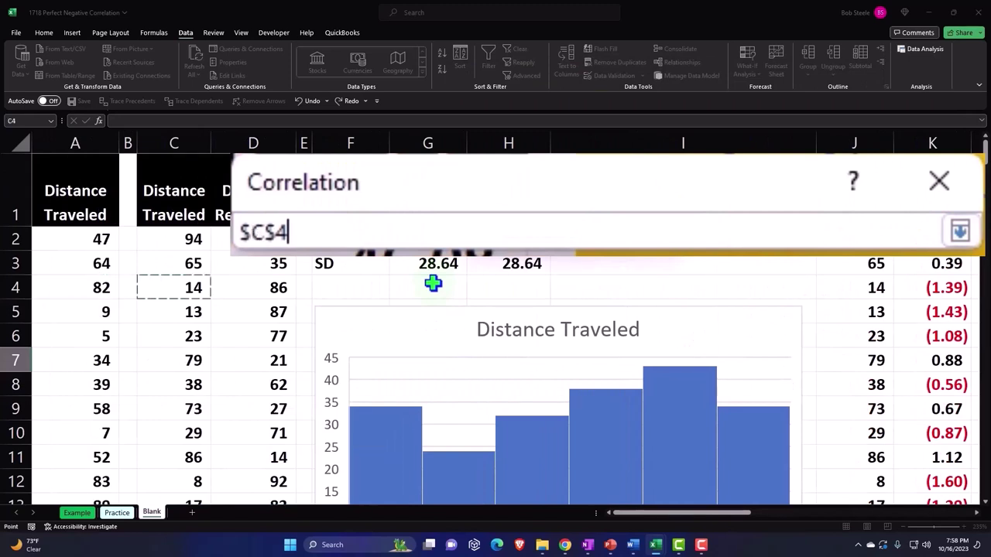
pyautogui.press('Up')
pyautogui.press('Up')
pyautogui.press('Up')
pyautogui.hotkey('shift', 'Right')
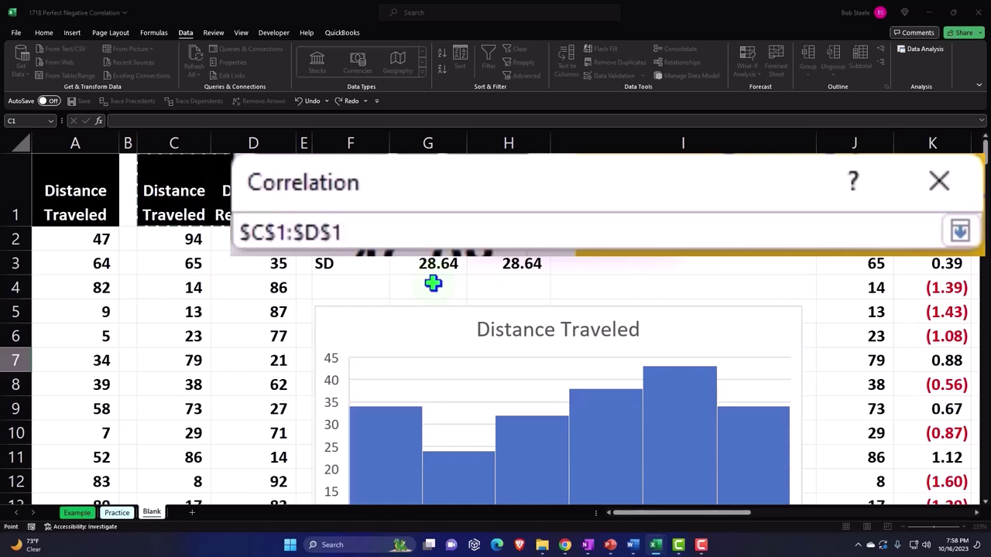
pyautogui.hotkey('ctrl', 'shift', 'Down')
pyautogui.scroll(20, 433, 282)
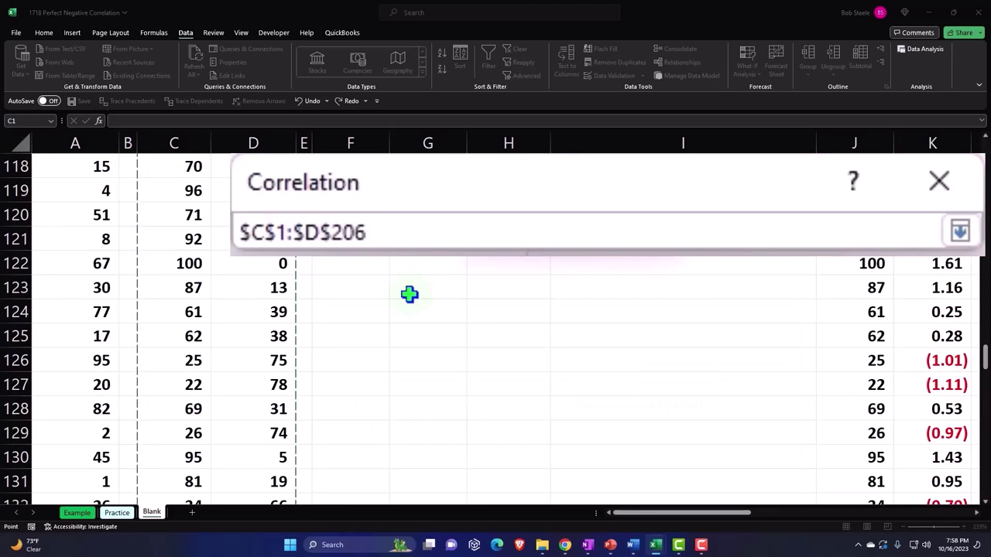
pyautogui.hotkey('ctrl', 'BackSpace')
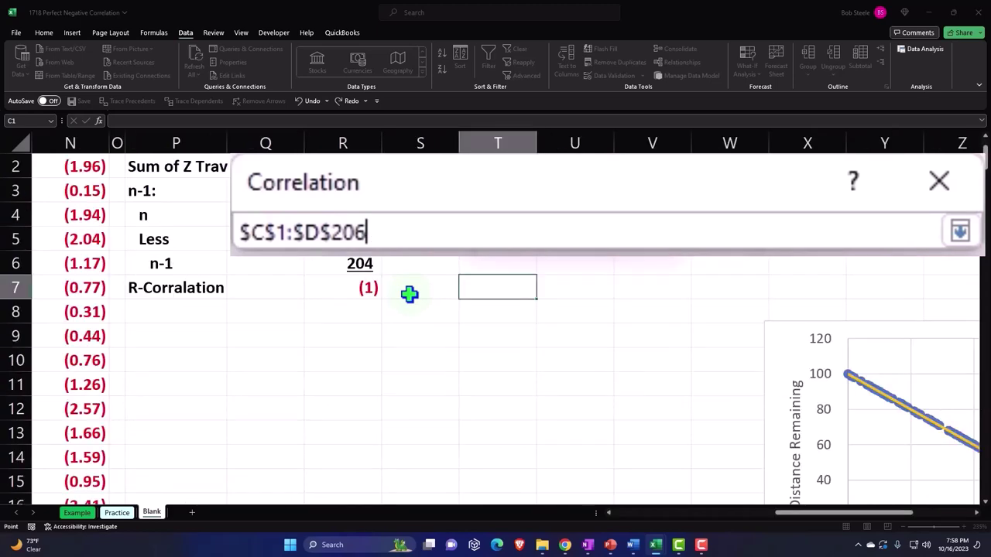
# - Set the Correlation output range to $T$1 and run the analysis
pyautogui.moveTo(797, 514); pyautogui.dragTo(817, 522)
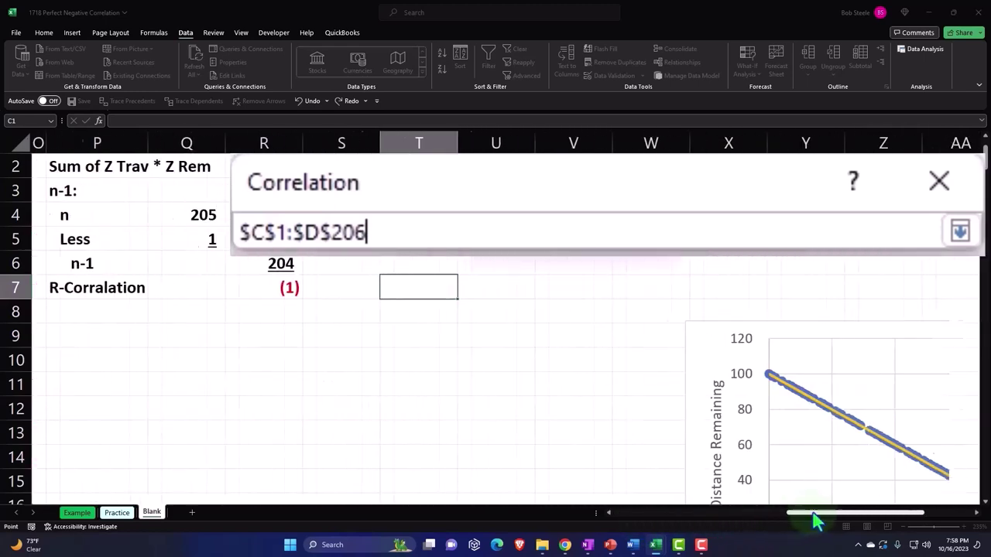
pyautogui.click(960, 231)
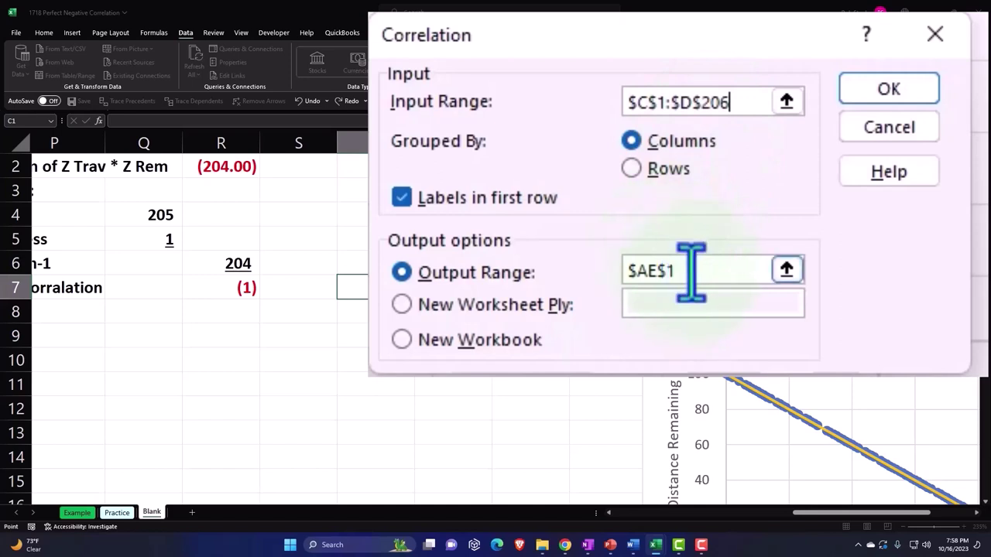
pyautogui.click(500, 271)
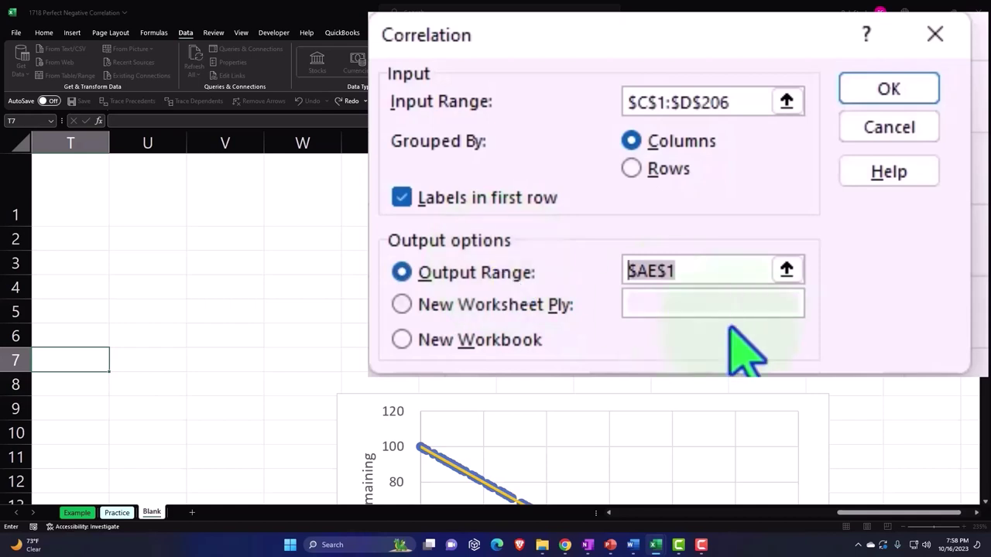
pyautogui.click(786, 269)
pyautogui.press('BackSpace')
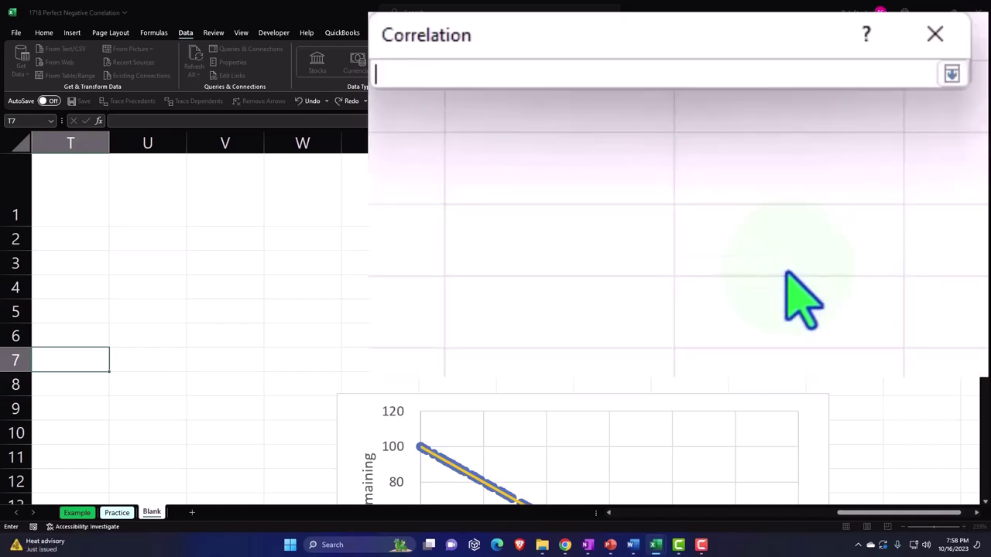
pyautogui.click(209, 215)
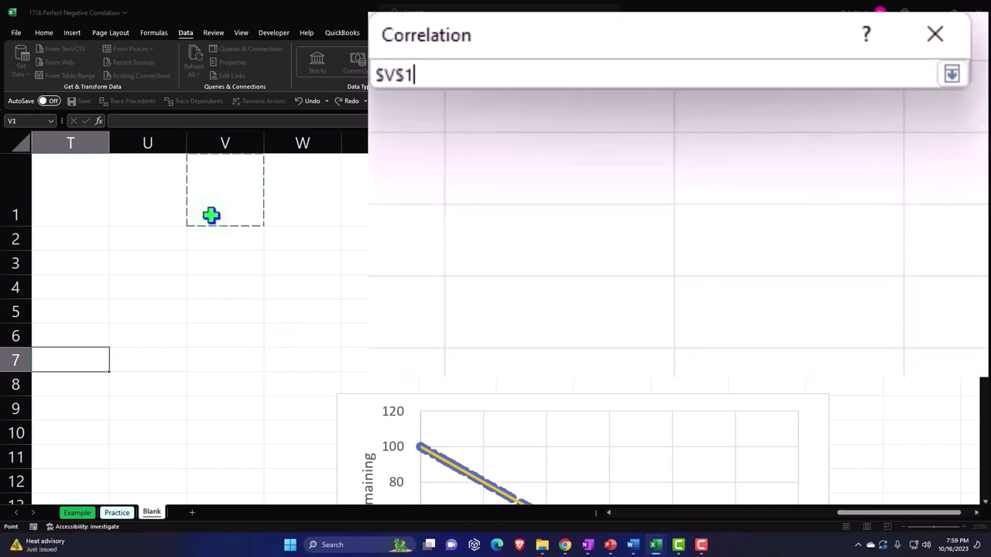
pyautogui.press('Left')
pyautogui.press('Left')
pyautogui.press('Left')
pyautogui.press('Left')
pyautogui.press('Left')
pyautogui.press('Right')
pyautogui.press('Right')
pyautogui.press('Right')
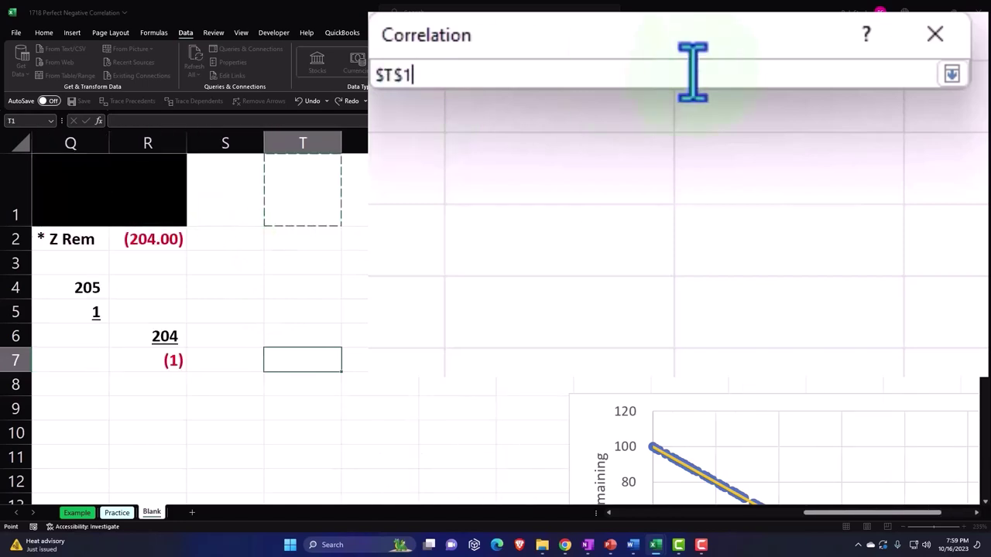
pyautogui.click(951, 74)
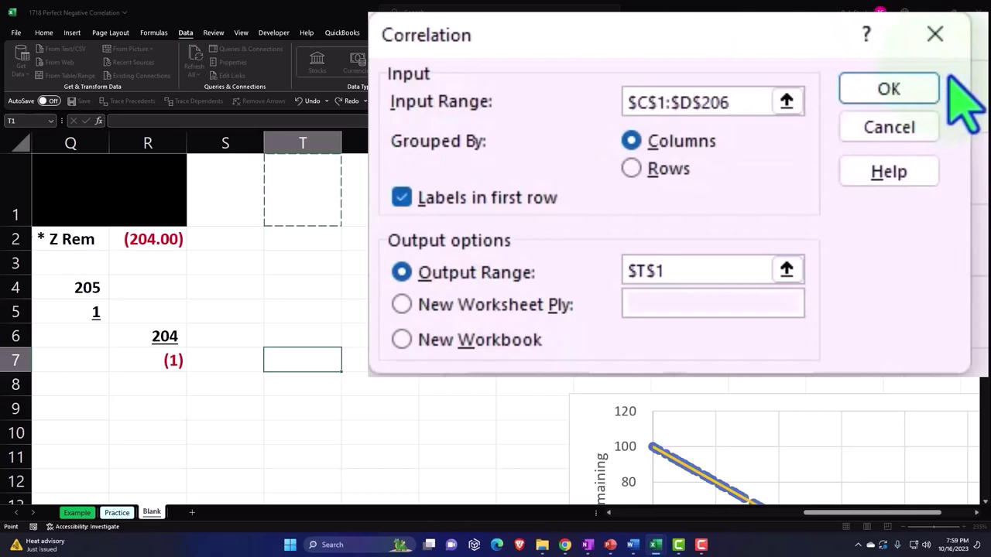
pyautogui.click(646, 236)
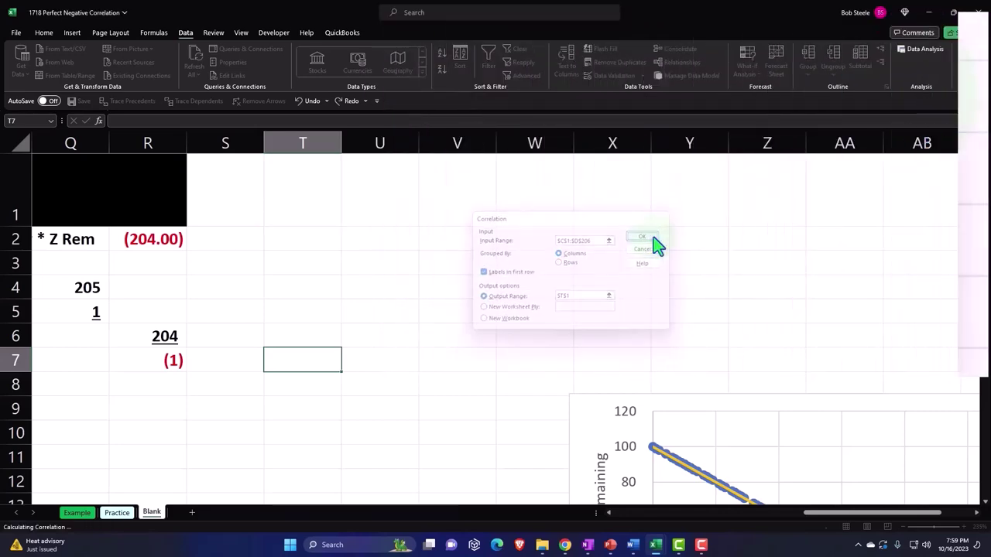
pyautogui.click(548, 320)
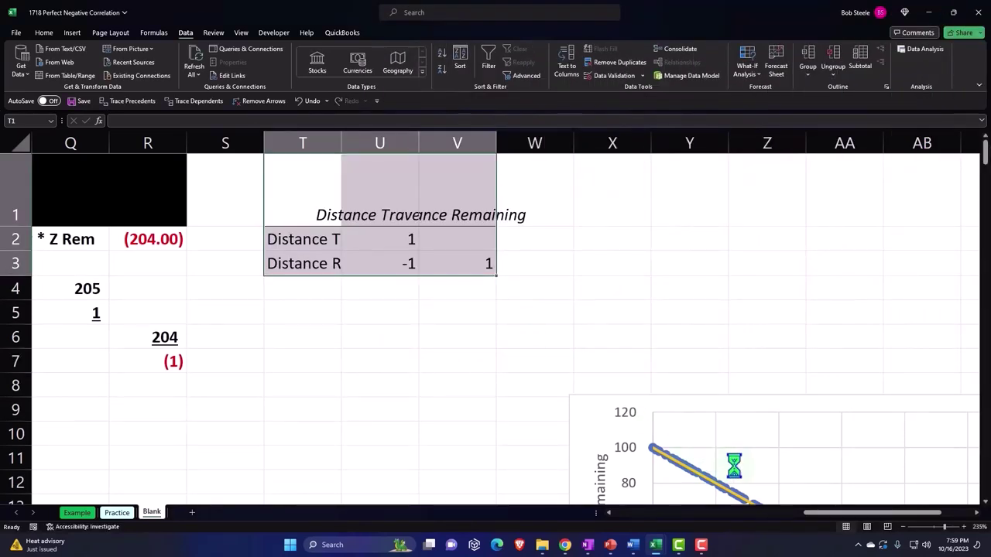
# - Format the correlation table header cells T1:V1 with black fill, white font and wrapped text
pyautogui.click(608, 512)
pyautogui.click(609, 513)
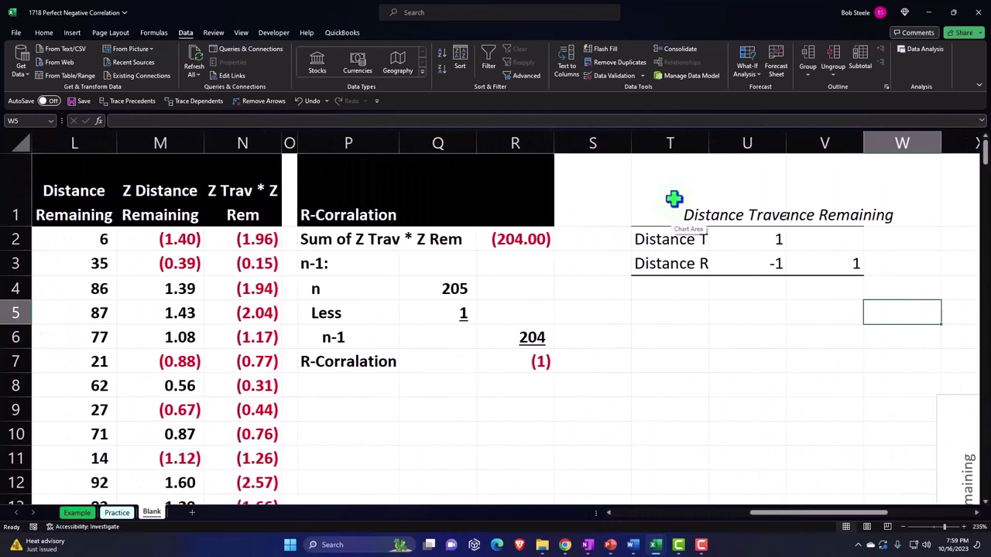
pyautogui.moveTo(673, 199); pyautogui.dragTo(842, 199)
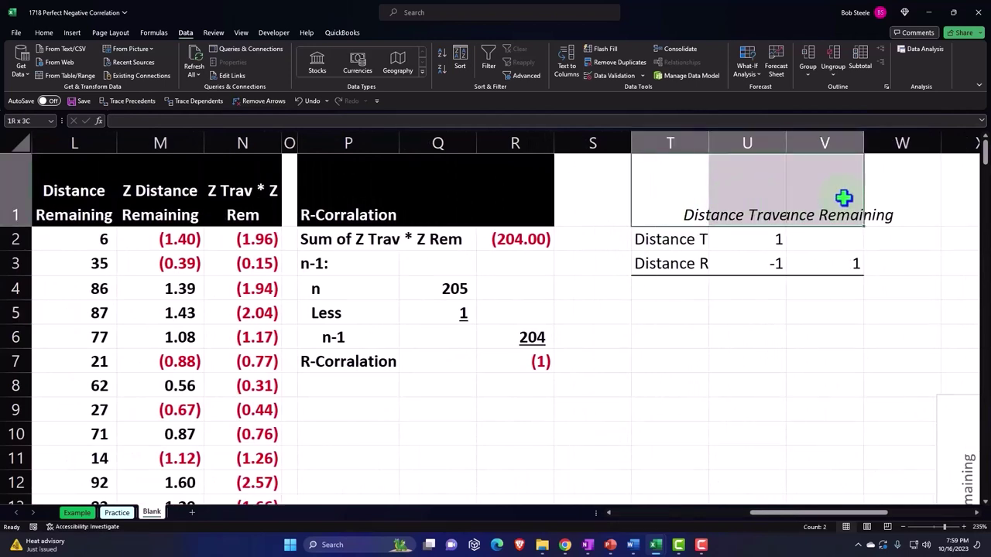
pyautogui.click(44, 34)
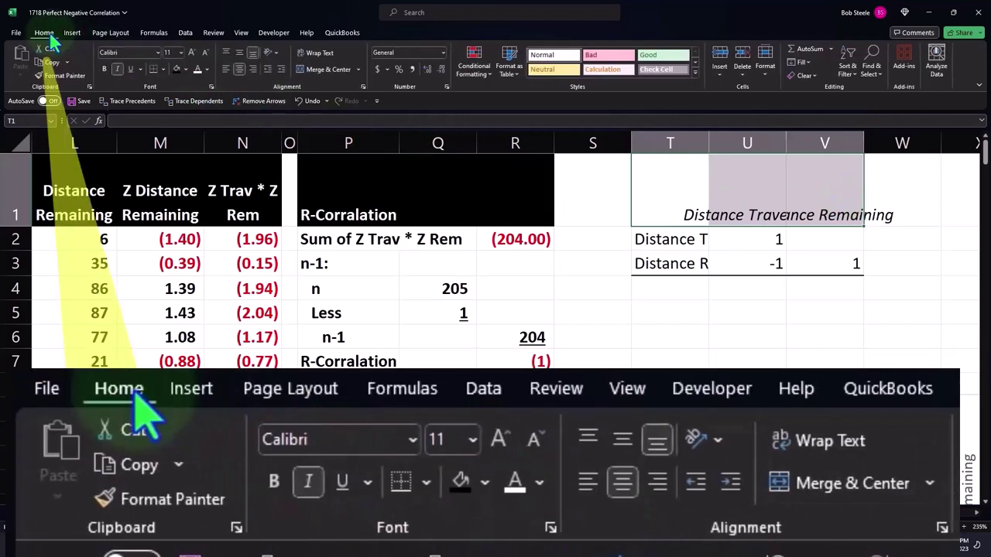
pyautogui.click(177, 68)
pyautogui.click(198, 69)
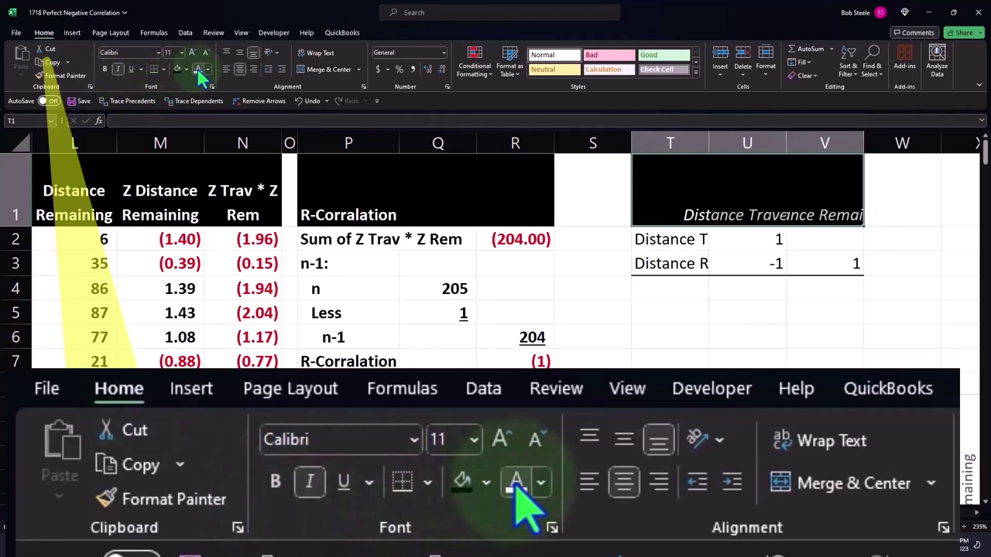
pyautogui.click(311, 55)
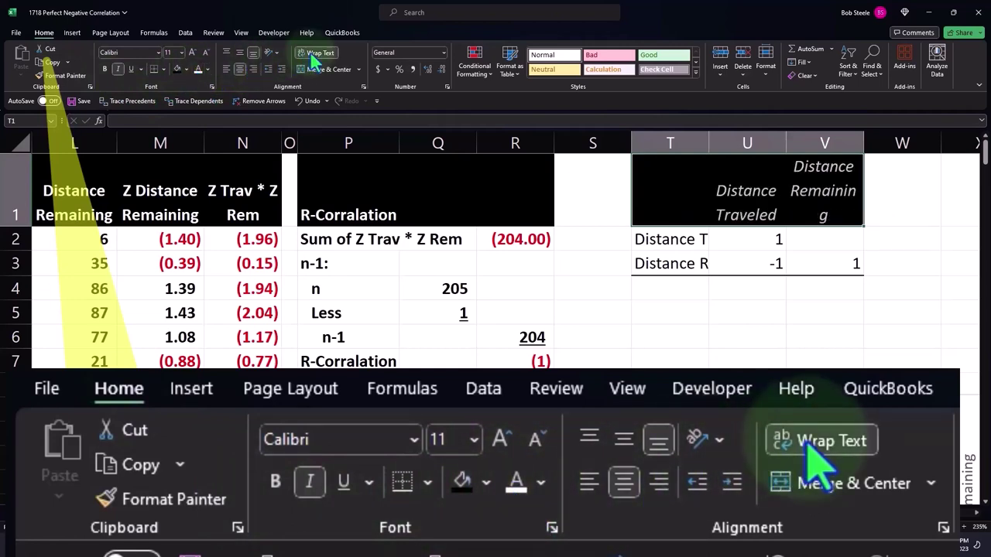
pyautogui.click(612, 309)
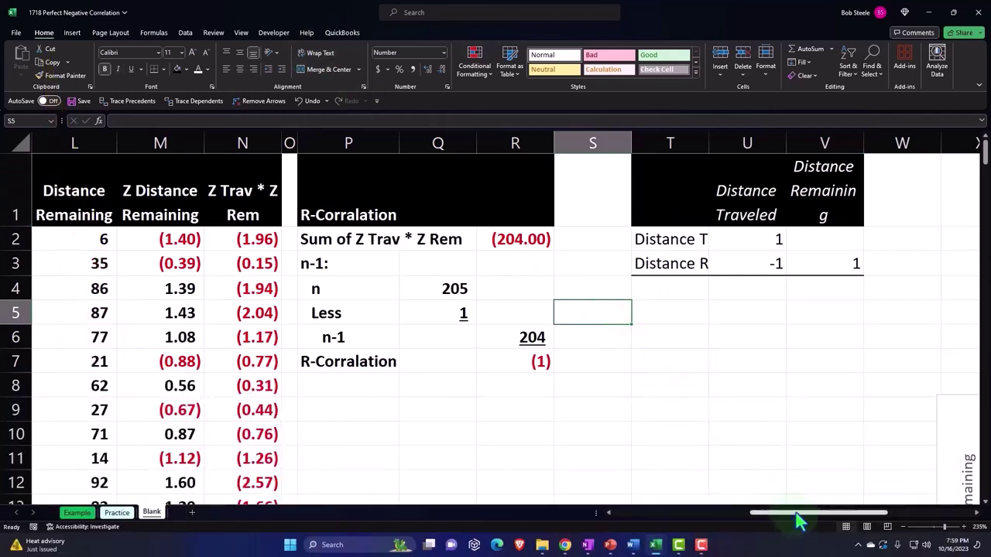
# - Move the two charts beneath the R-Corralation calculation, starting at column P, and narrow the blank column S
pyautogui.scroll(-1, 750, 395)
pyautogui.moveTo(953, 325); pyautogui.dragTo(319, 330)
pyautogui.scroll(-2, 585, 404)
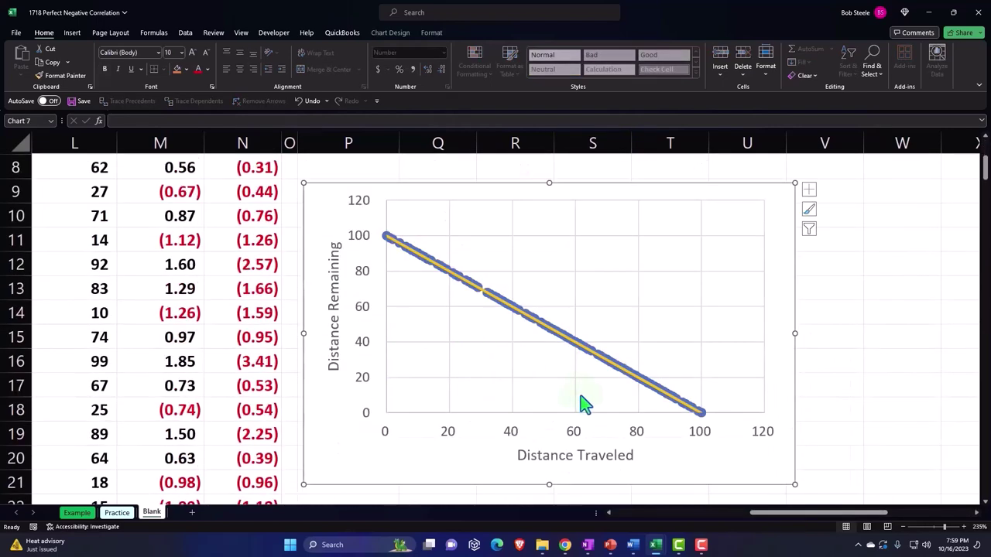
pyautogui.scroll(-3, 585, 404)
pyautogui.moveTo(954, 326); pyautogui.dragTo(303, 299)
pyautogui.scroll(5, 402, 329)
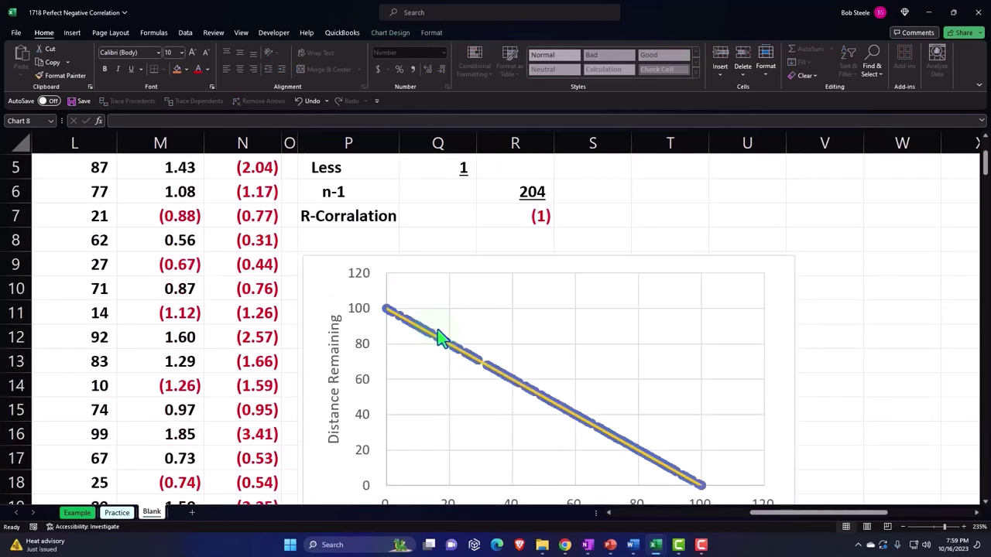
pyautogui.click(882, 336)
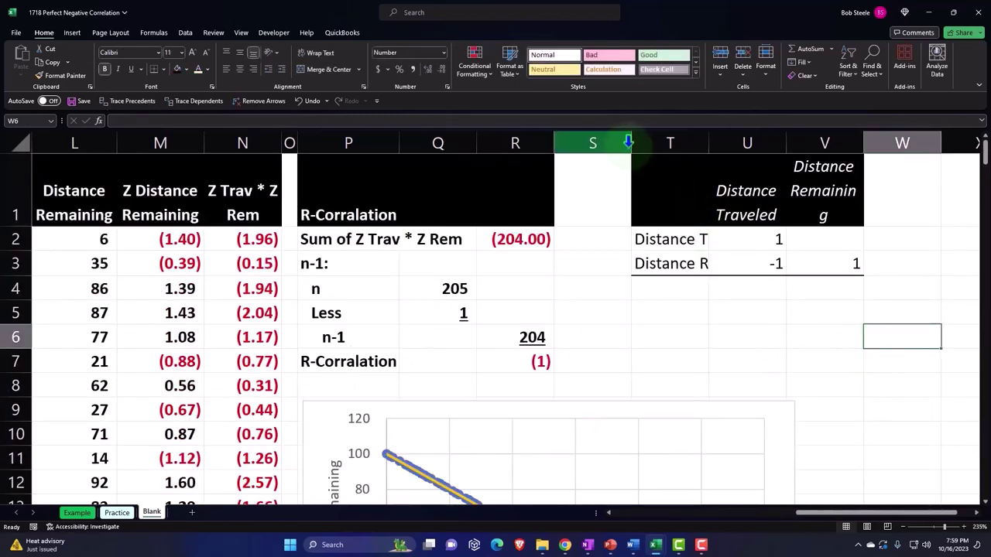
pyautogui.moveTo(630, 141); pyautogui.dragTo(568, 144)
pyautogui.click(702, 335)
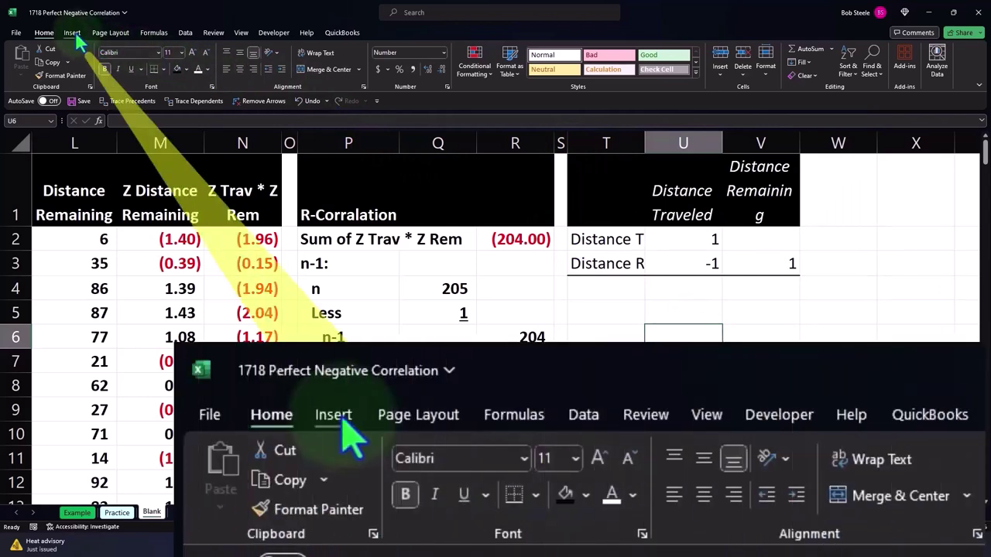
# - Start the Descriptive Statistics analysis tool and set its input range to $C$1:$D$206, including the header row
pyautogui.click(185, 33)
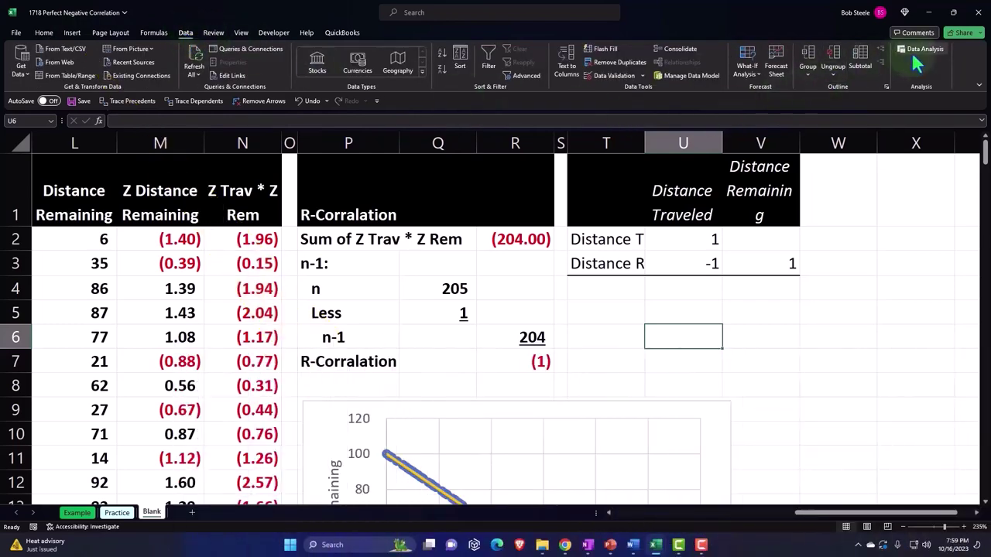
pyautogui.click(923, 49)
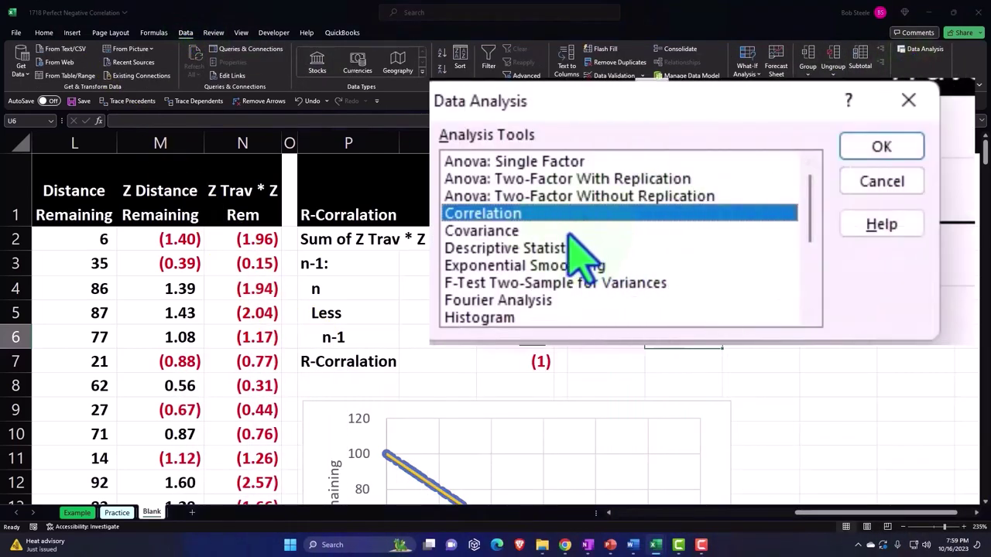
pyautogui.click(555, 249)
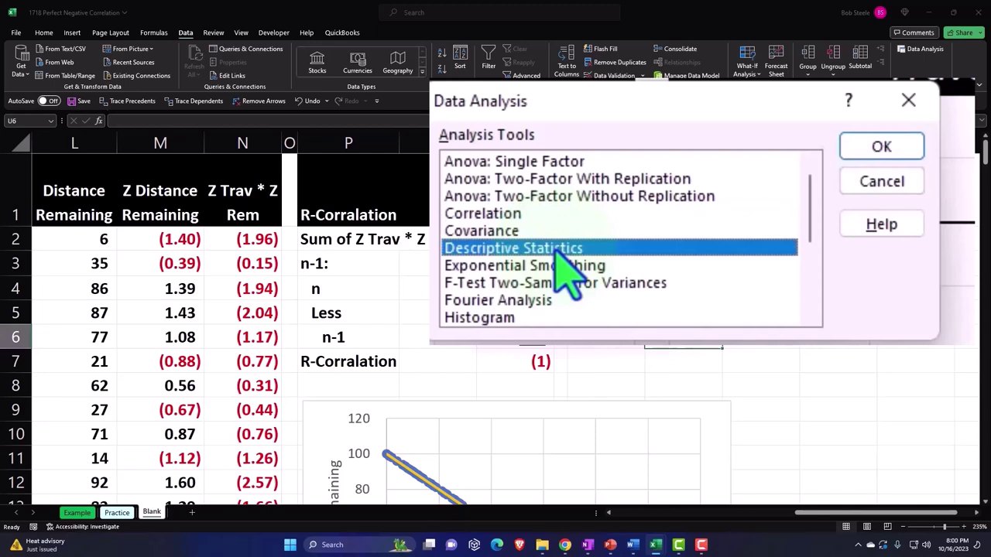
pyautogui.click(880, 148)
pyautogui.click(814, 91)
pyautogui.click(353, 277)
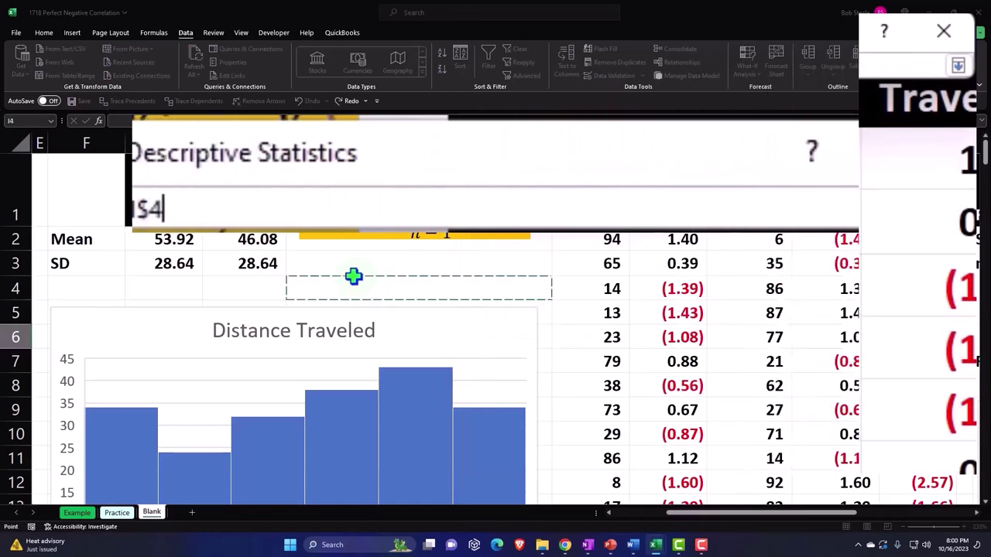
pyautogui.press('Left')
pyautogui.press('Left')
pyautogui.press('Left')
pyautogui.press('Left')
pyautogui.press('Left')
pyautogui.press('Left')
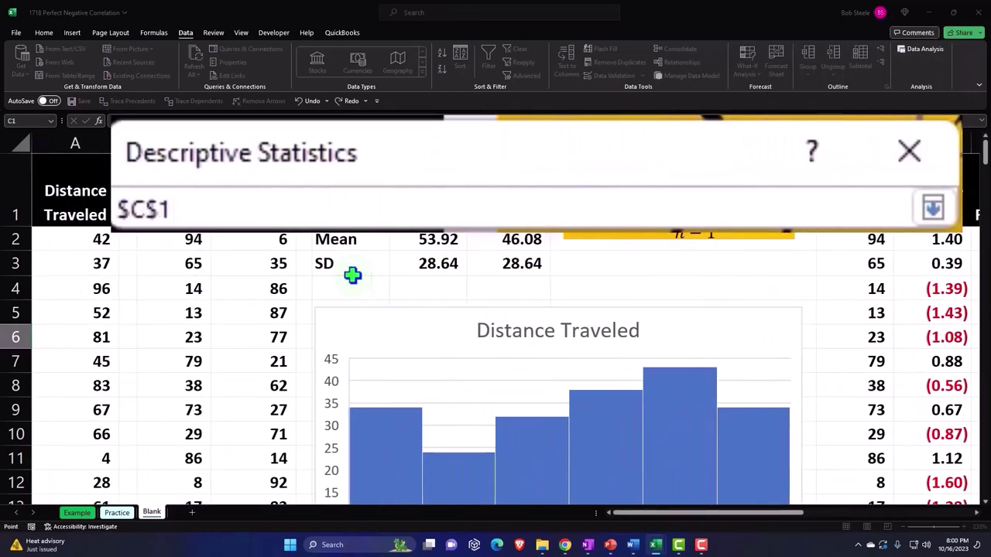
pyautogui.hotkey('ctrl', 'shift', 'Down')
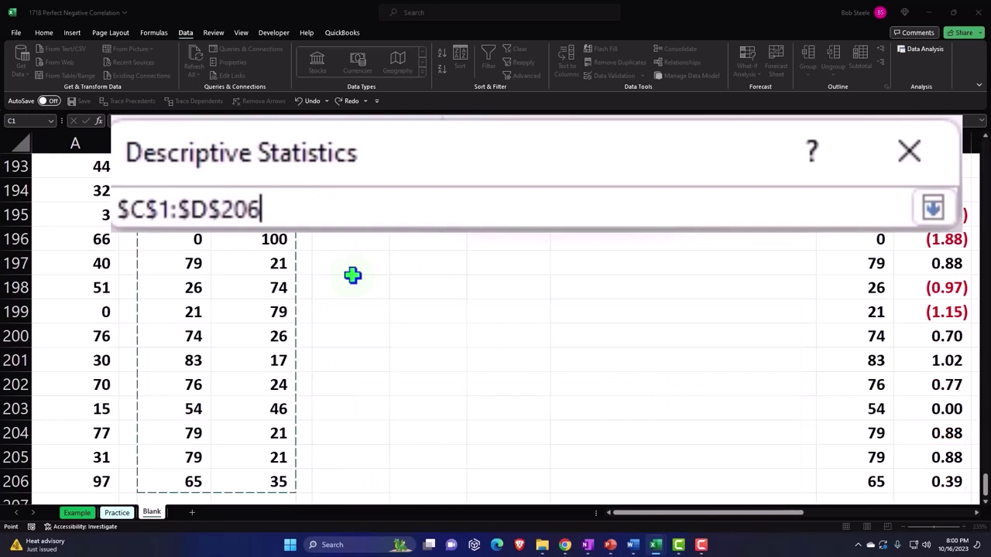
pyautogui.press('Return')
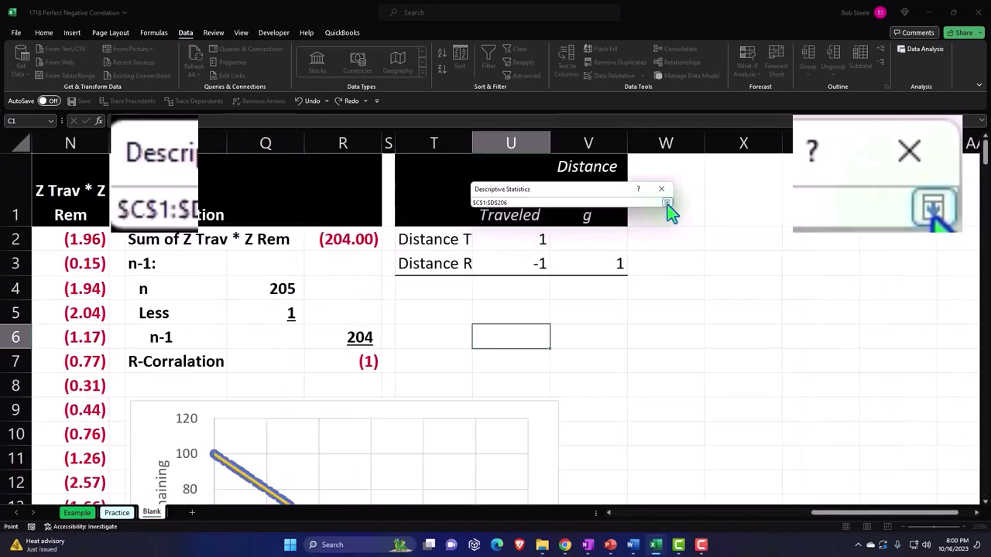
pyautogui.click(664, 197)
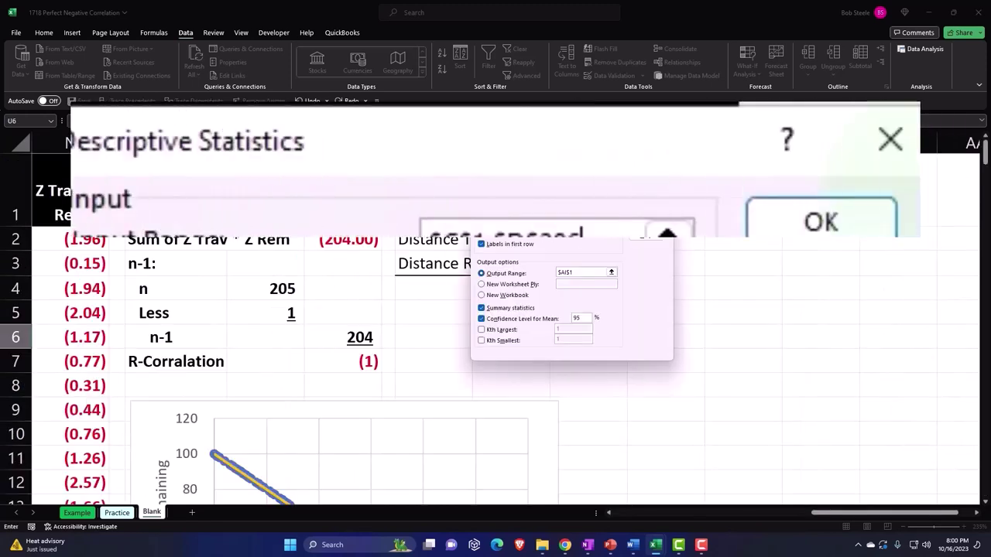
# - Set the Descriptive Statistics output range to $X$1 and run the analysis
pyautogui.click(612, 274)
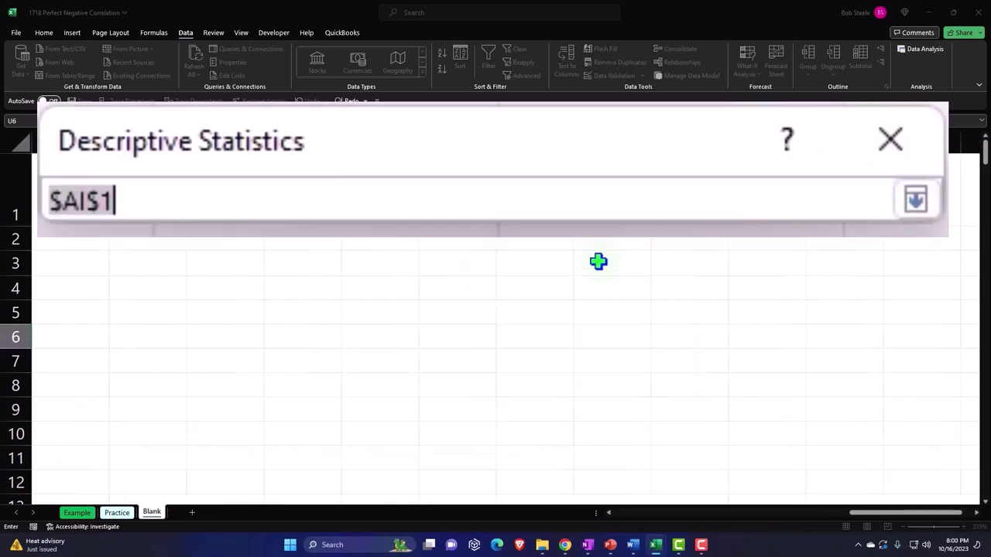
pyautogui.press('BackSpace')
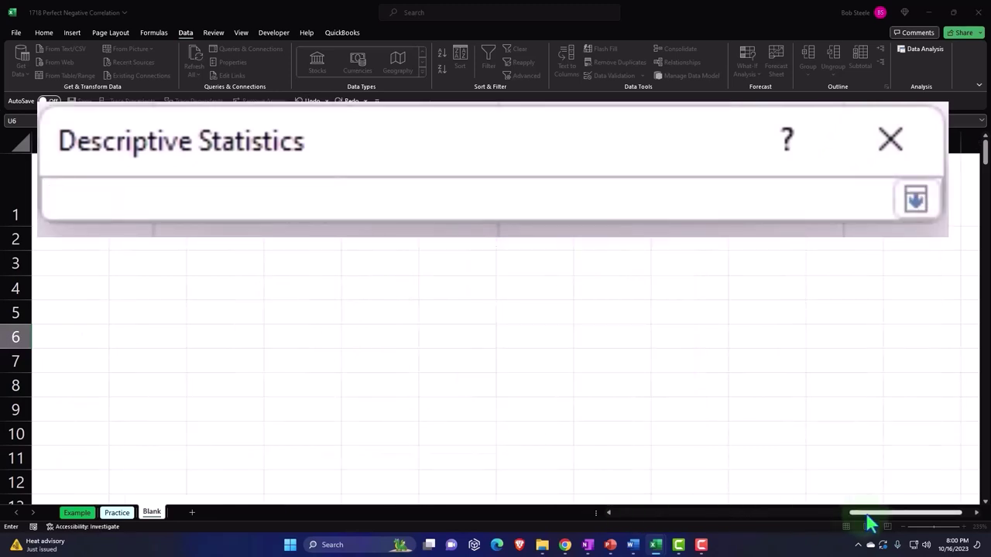
pyautogui.moveTo(868, 525); pyautogui.dragTo(823, 522)
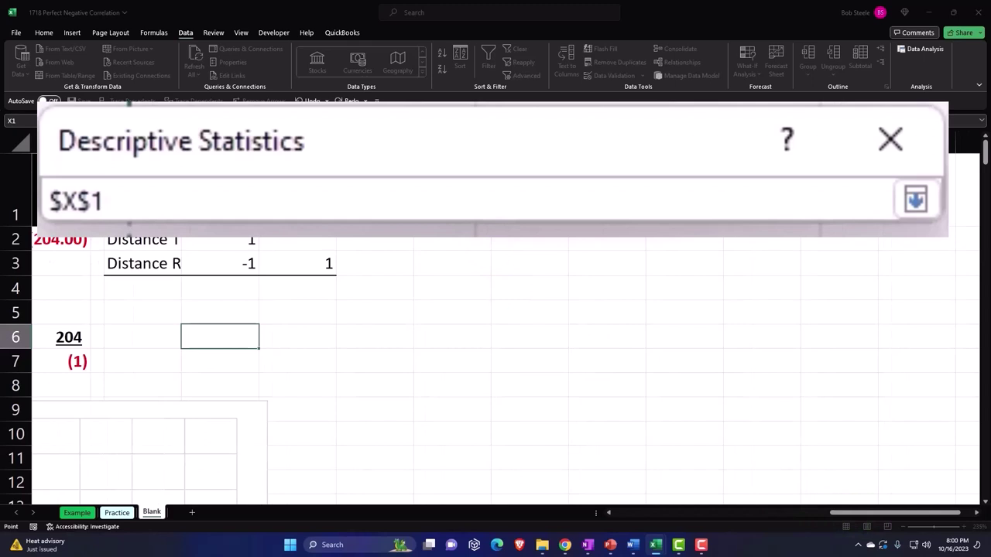
pyautogui.click(915, 201)
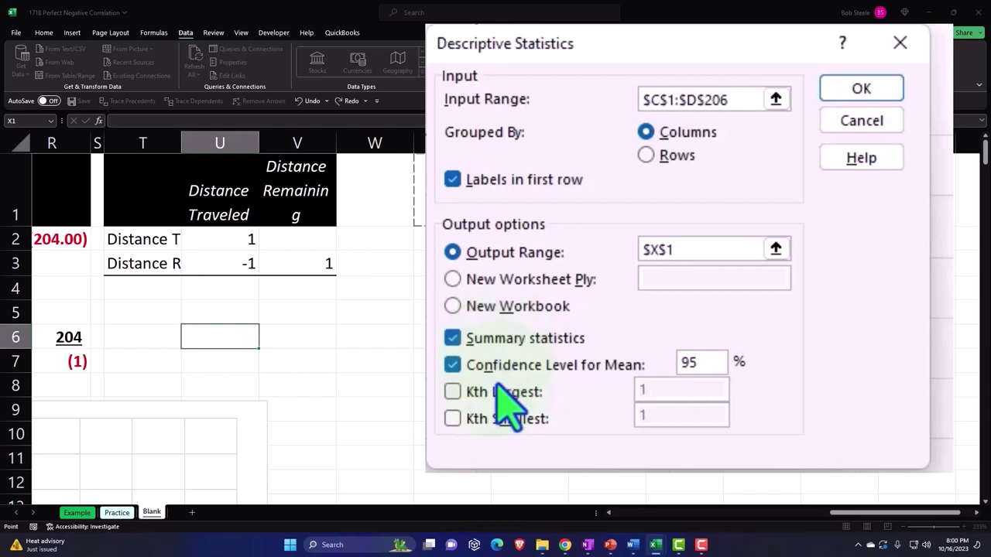
pyautogui.click(852, 97)
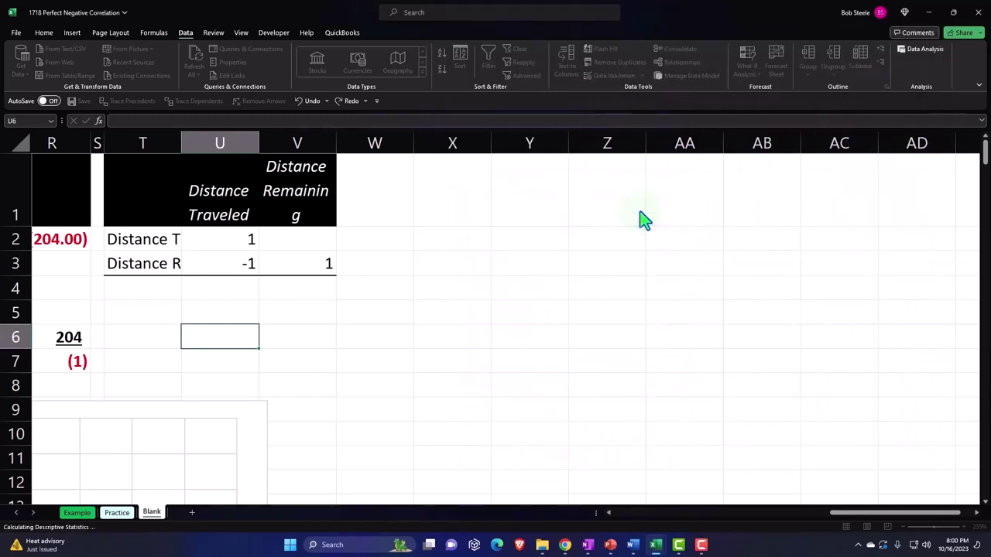
pyautogui.click(559, 341)
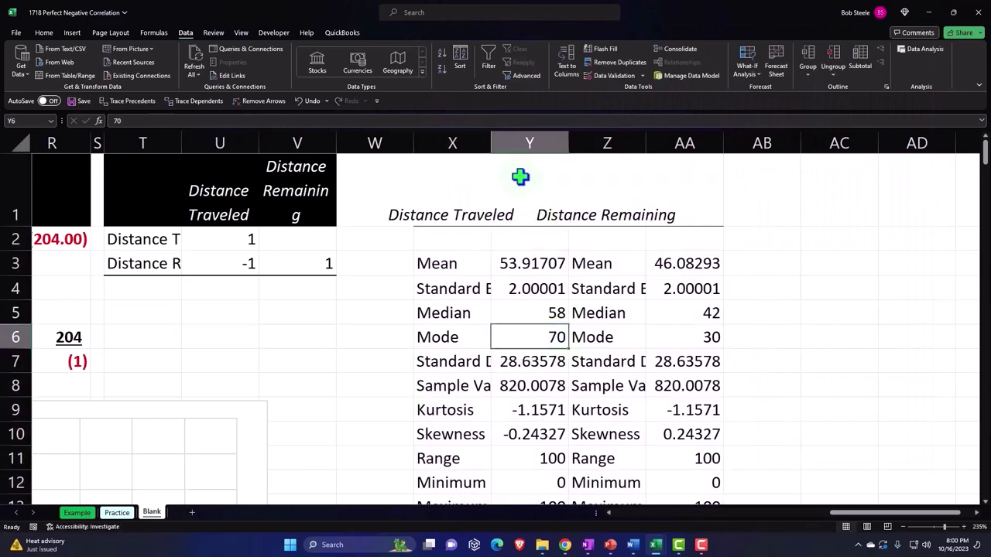
# - Autofit the widths of columns X and Z to show the full statistic labels
pyautogui.doubleClick(491, 142)
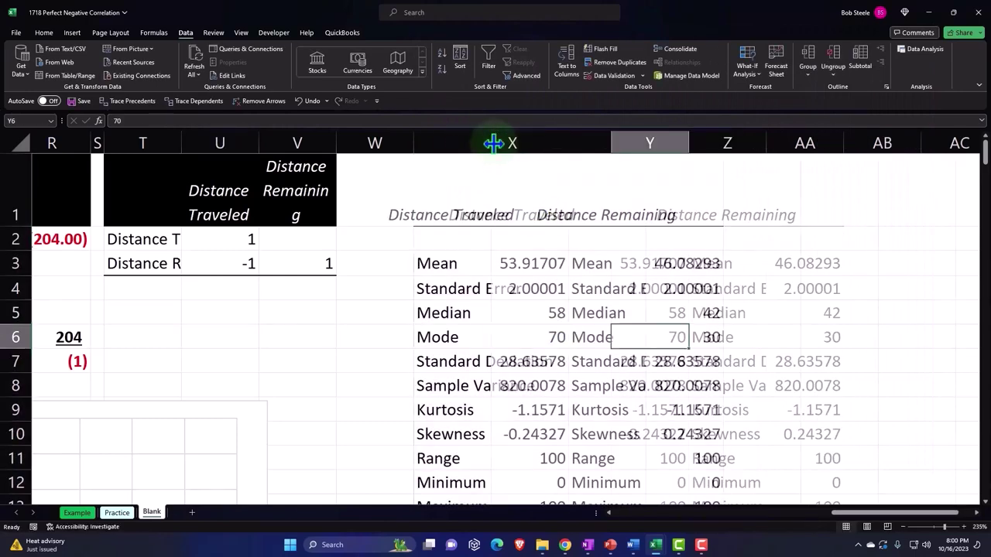
pyautogui.doubleClick(765, 142)
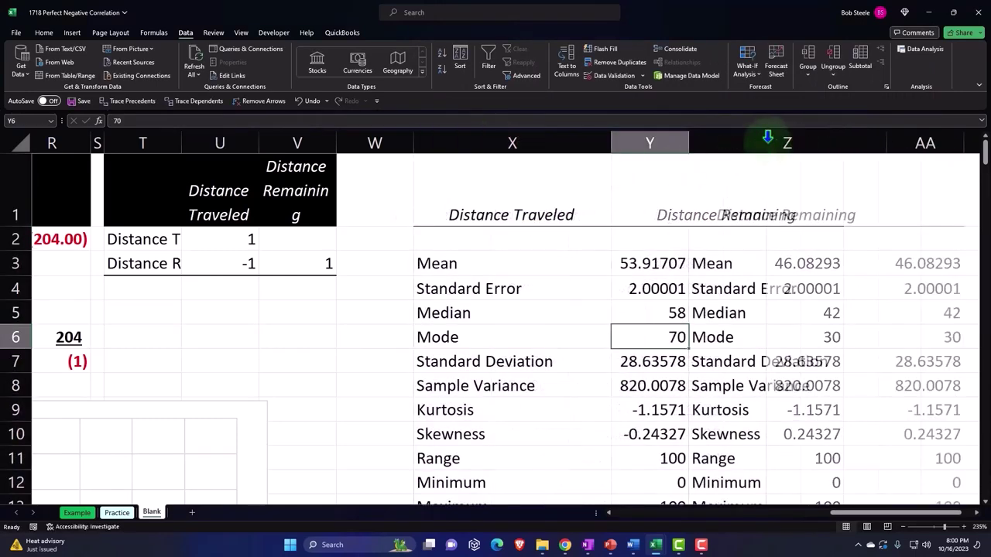
# - Examine the descriptive statistics for Distance Traveled and Distance Remaining in columns X to AA, including the Distance Traveled mean in Y3
pyautogui.click(551, 263)
pyautogui.press('Down')
pyautogui.press('Down')
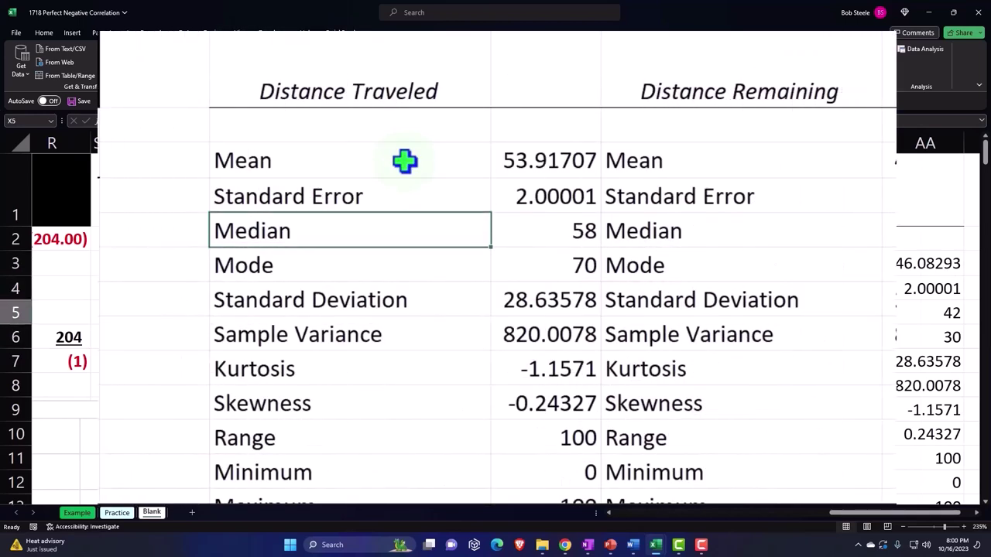
pyautogui.press('Down')
pyautogui.press('Down')
pyautogui.press('Down')
pyautogui.press('Down')
pyautogui.press('Down')
pyautogui.press('Down')
pyautogui.press('Down')
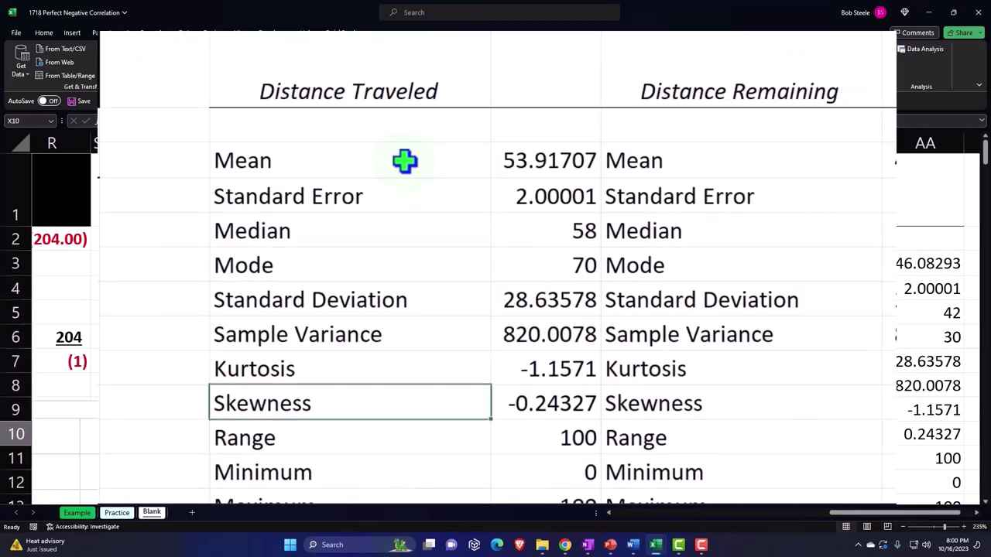
pyautogui.press('Down')
pyautogui.press('Down')
pyautogui.press('Right')
pyautogui.press('Right')
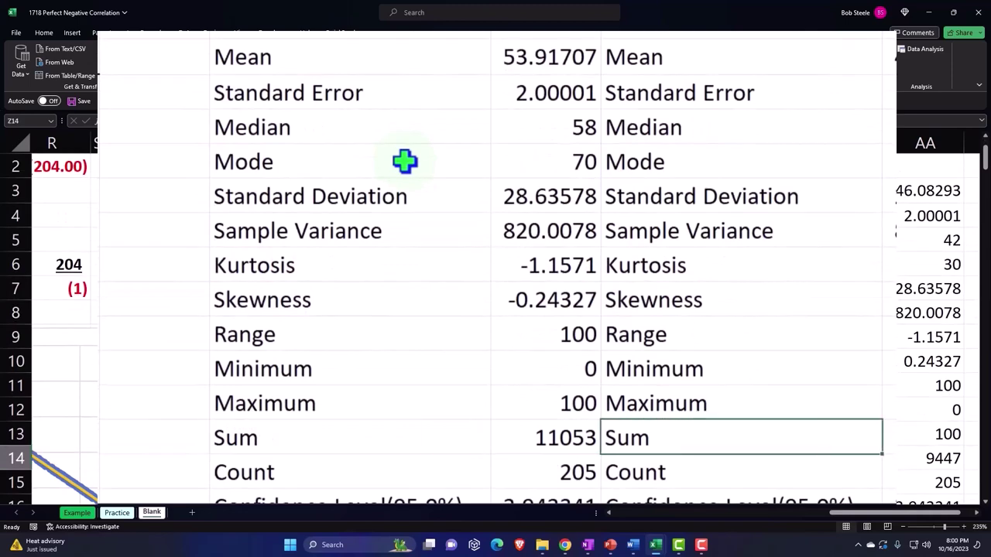
pyautogui.press('Right')
pyautogui.press('Right')
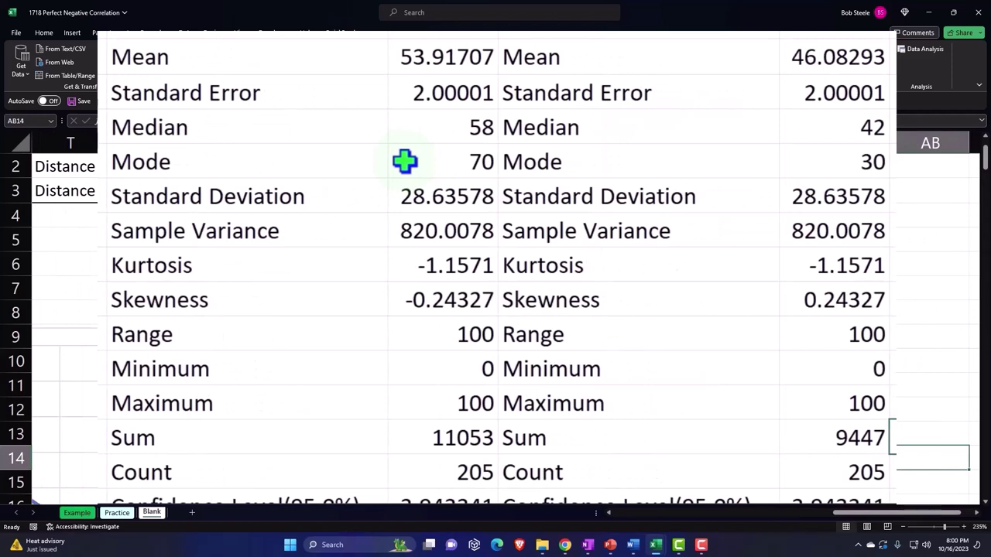
pyautogui.scroll(1, 404, 161)
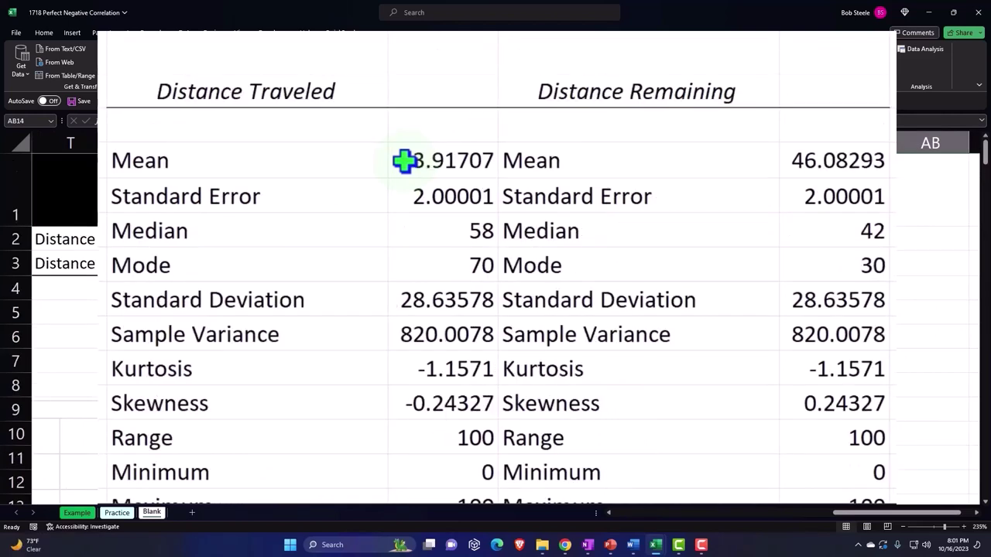
pyautogui.click(467, 161)
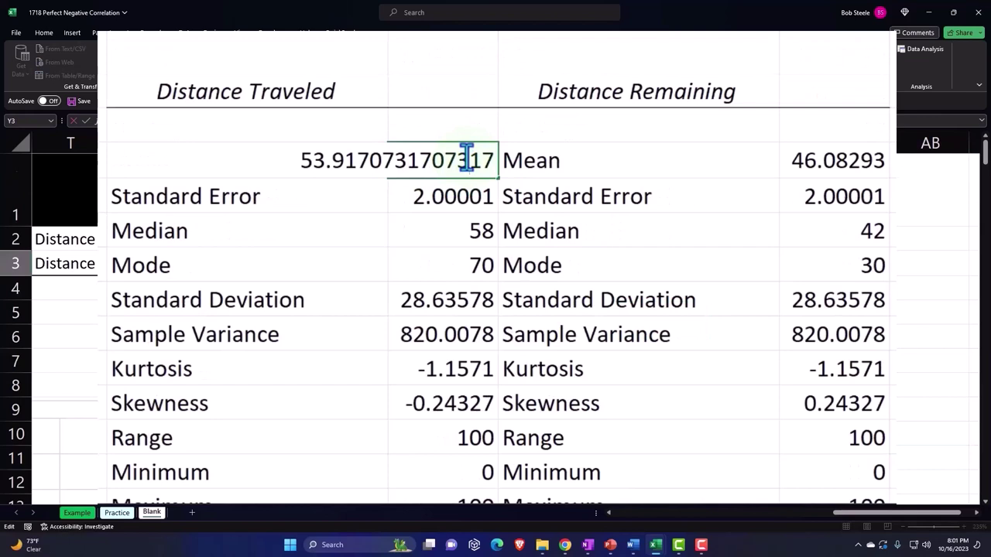
pyautogui.press('Down')
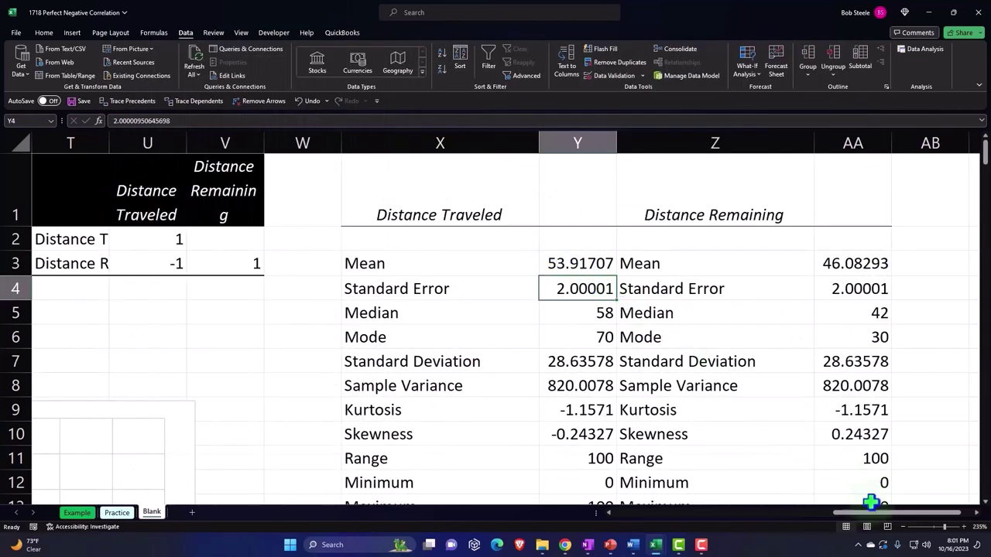
# - Fill the Distance Traveled data in A2:A206 with the recently used light blue color
pyautogui.moveTo(878, 513); pyautogui.dragTo(586, 520)
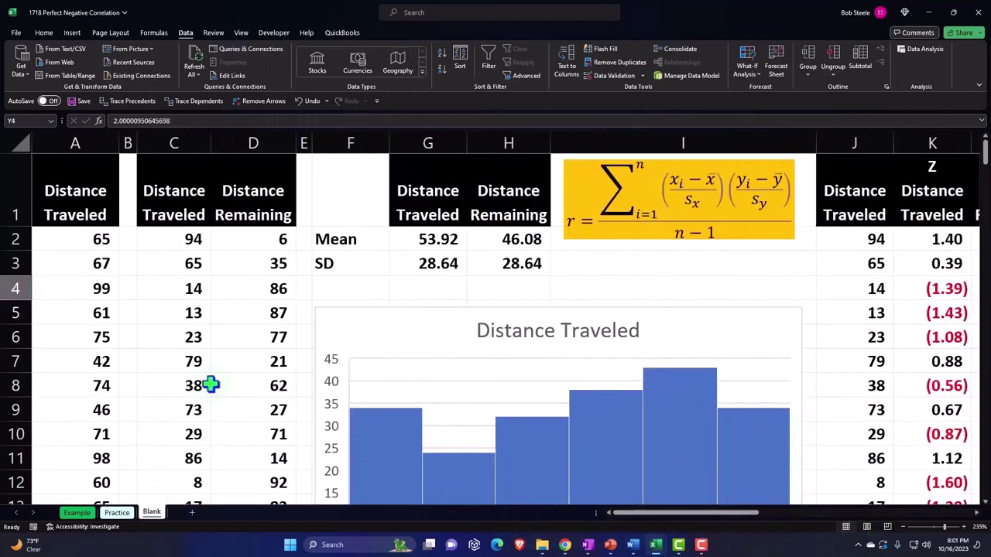
pyautogui.click(79, 240)
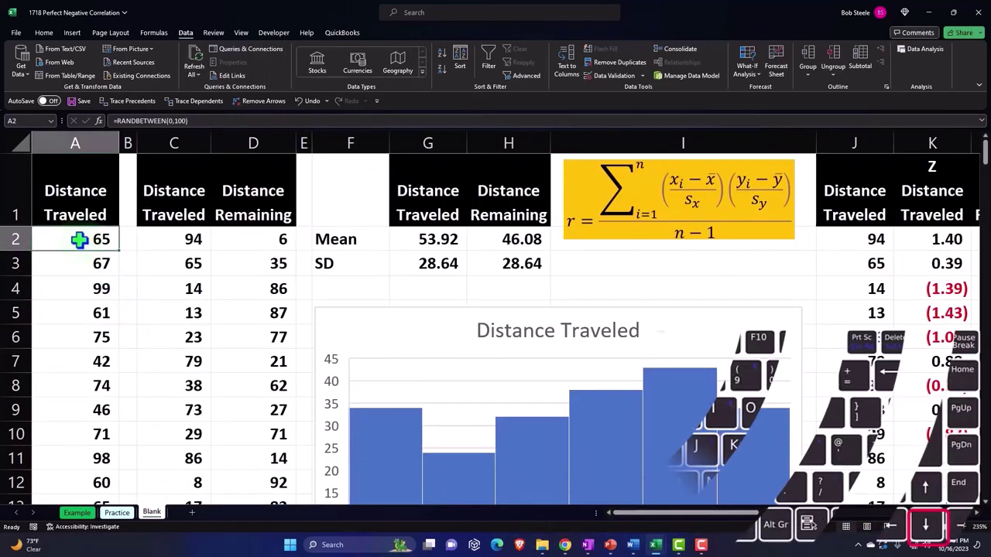
pyautogui.hotkey('ctrl', 'shift', 'Down')
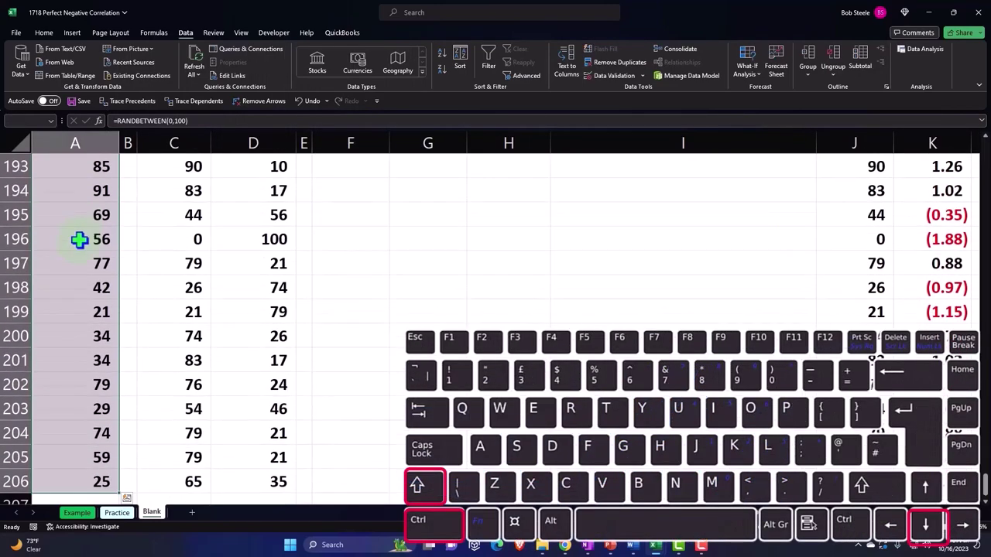
pyautogui.click(43, 33)
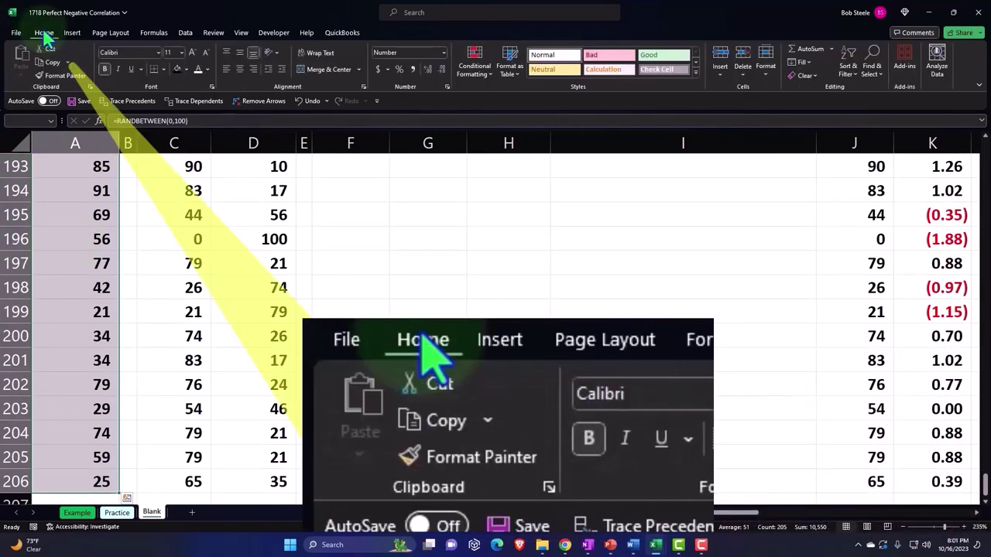
pyautogui.click(185, 69)
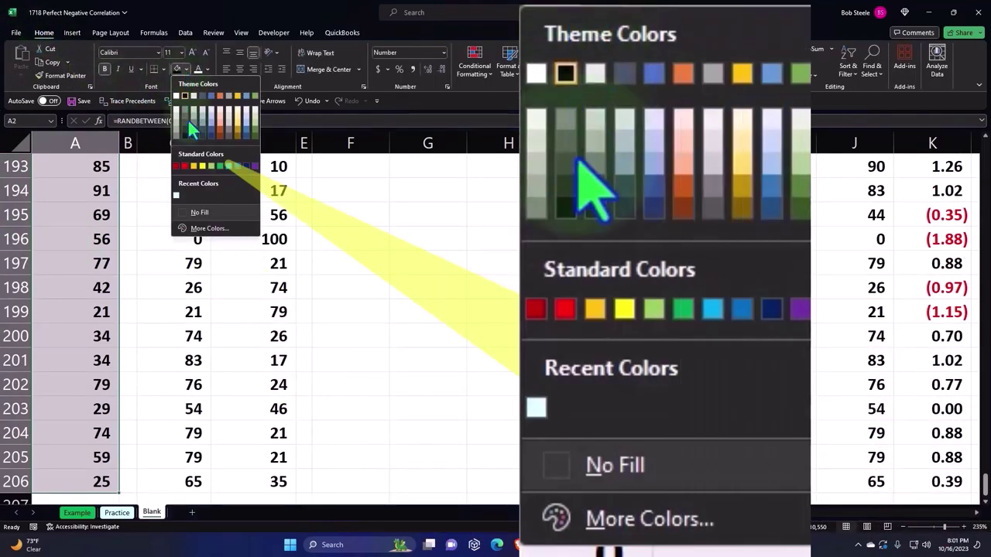
pyautogui.click(176, 196)
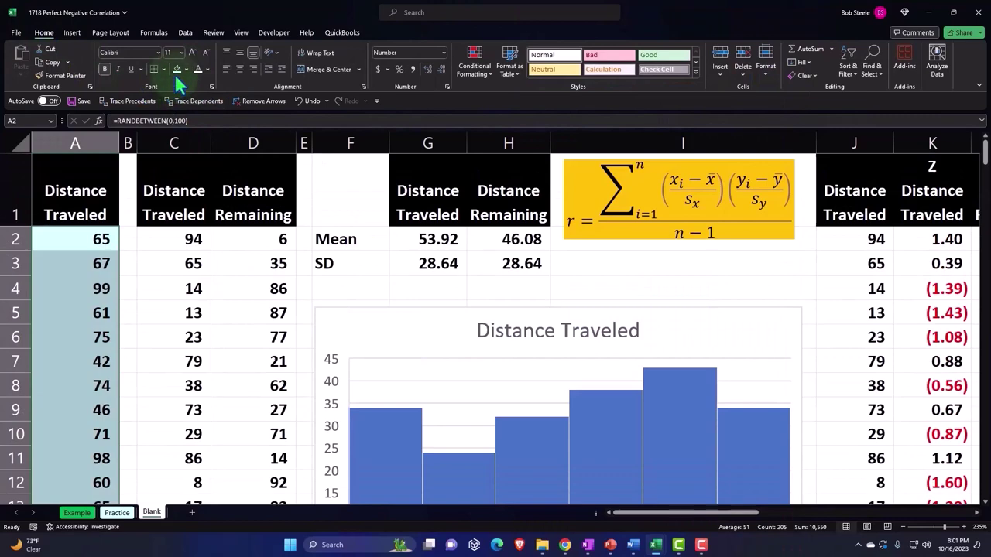
# - Confirm the light blue fill from the standard color palette and add all borders to A2:A206
pyautogui.click(185, 69)
pyautogui.click(195, 217)
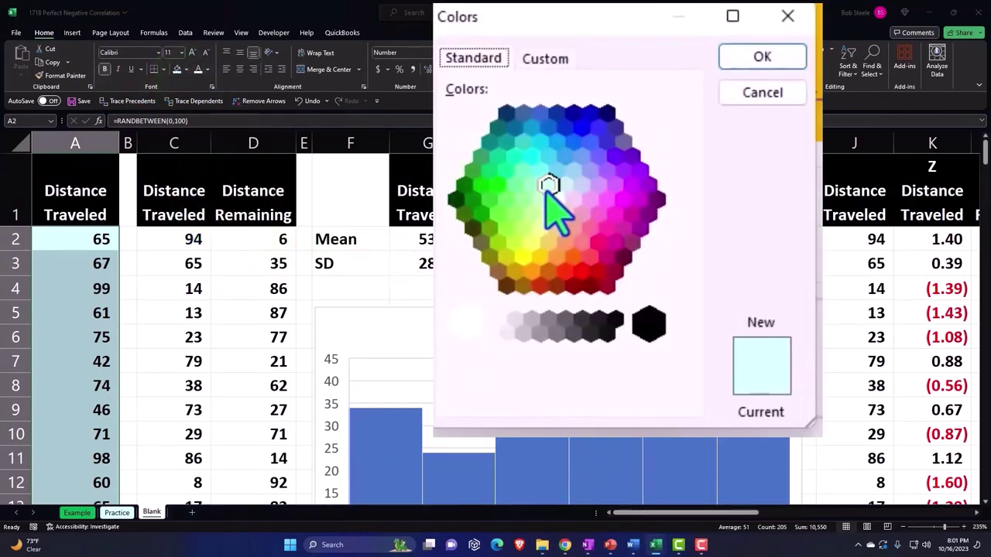
pyautogui.click(741, 63)
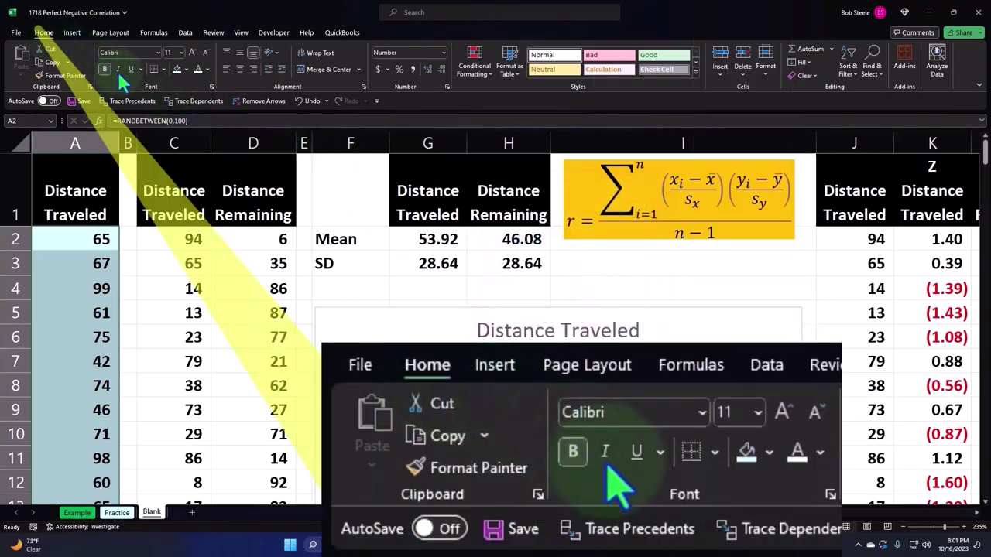
pyautogui.click(162, 69)
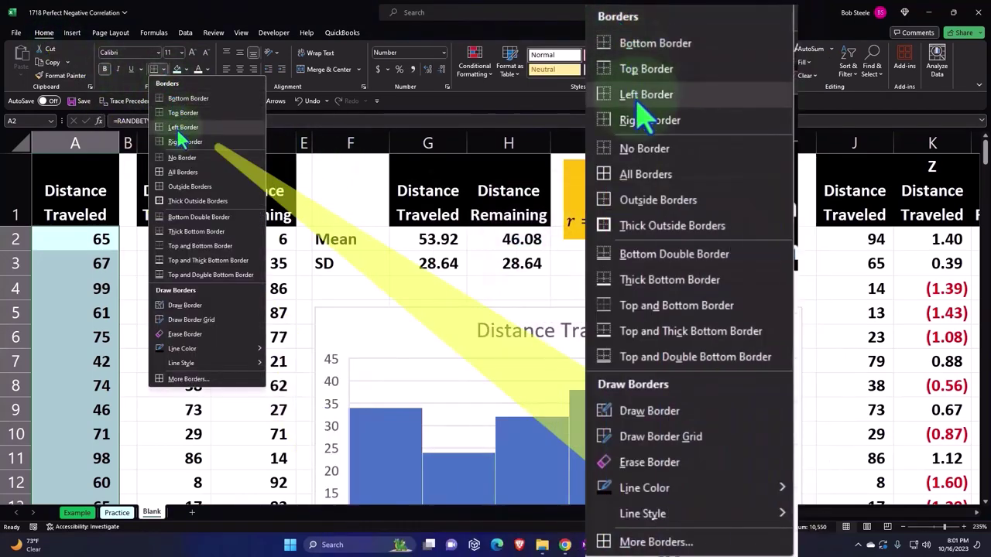
pyautogui.click(183, 172)
# - Apply the light blue fill and all borders to the data in C2:D206
pyautogui.moveTo(173, 239); pyautogui.dragTo(214, 239)
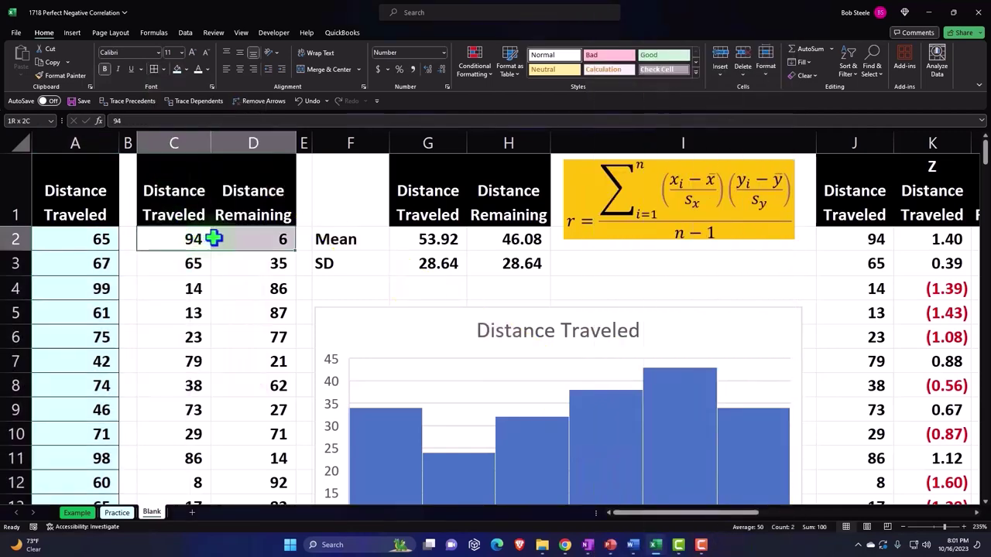
pyautogui.hotkey('ctrl', 'shift', 'Down')
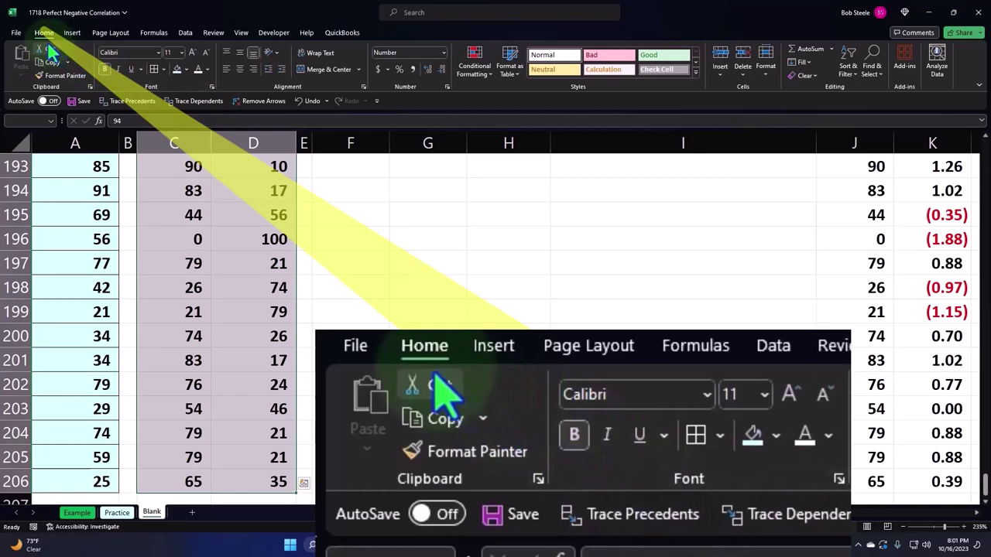
pyautogui.hotkey('ctrl', 'BackSpace')
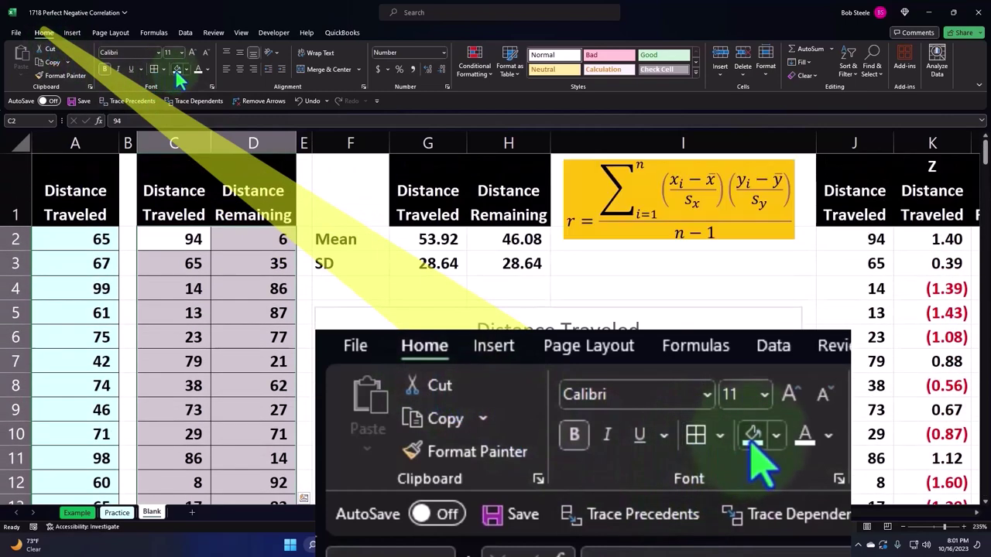
# - Apply all borders and the light blue fill to the Mean and SD table in F2:H3
pyautogui.moveTo(353, 232); pyautogui.dragTo(505, 260)
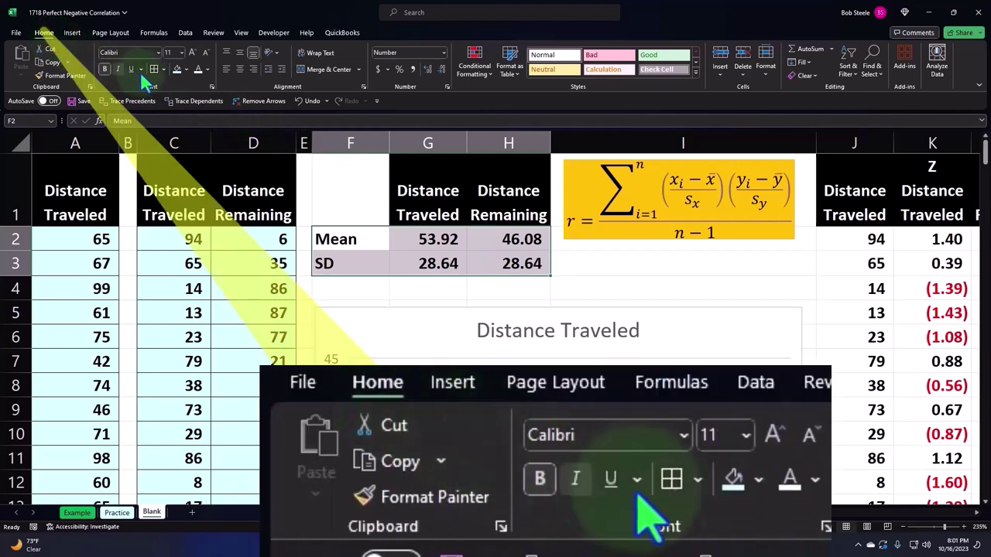
pyautogui.click(177, 68)
pyautogui.click(656, 282)
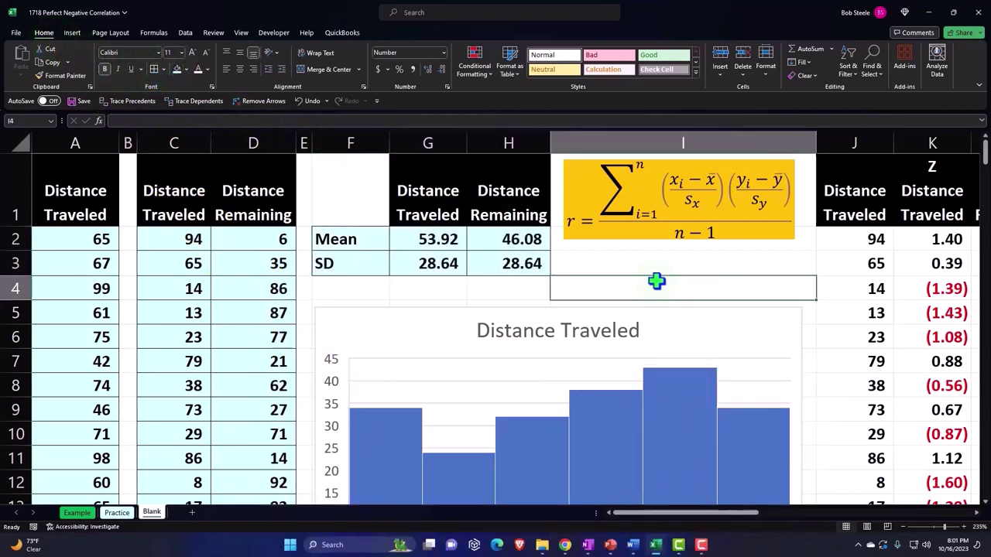
# - Apply all borders and the light blue fill to the z-score calculation data in J2:N206
pyautogui.press('Right')
pyautogui.press('Right')
pyautogui.press('Right')
pyautogui.press('Right')
pyautogui.press('Right')
pyautogui.press('Right')
pyautogui.press('Right')
pyautogui.press('Up')
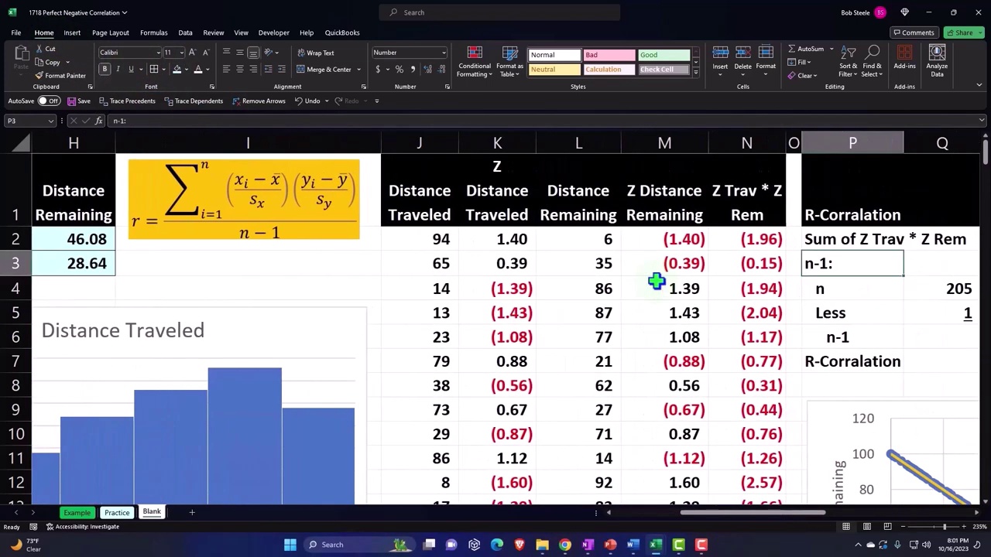
pyautogui.press('Left')
pyautogui.press('Left')
pyautogui.press('Left')
pyautogui.press('Left')
pyautogui.press('Left')
pyautogui.press('Left')
pyautogui.press('Up')
pyautogui.hotkey('shift', 'Right')
pyautogui.hotkey('shift', 'Right')
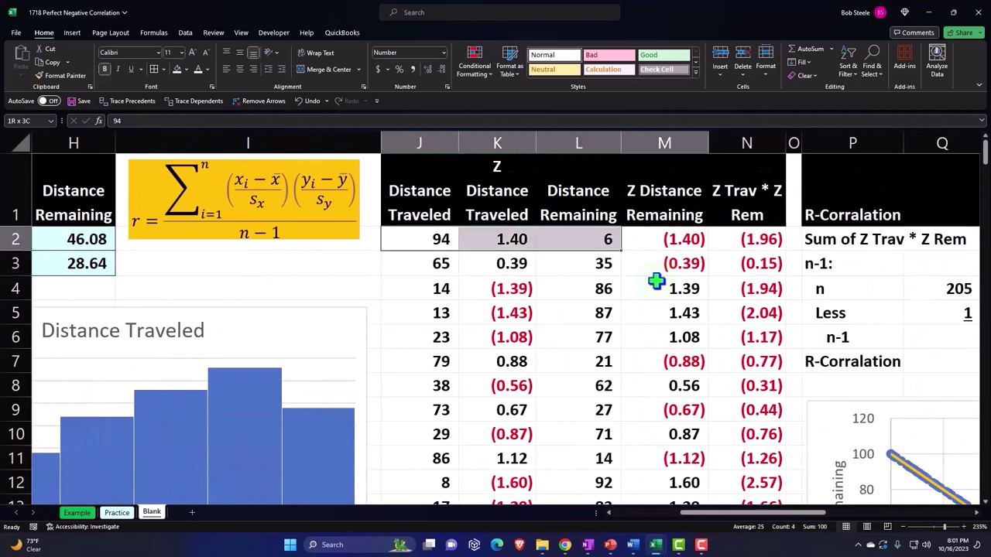
pyautogui.hotkey('shift', 'Right')
pyautogui.hotkey('shift', 'Right')
pyautogui.hotkey('ctrl', 'shift', 'Down')
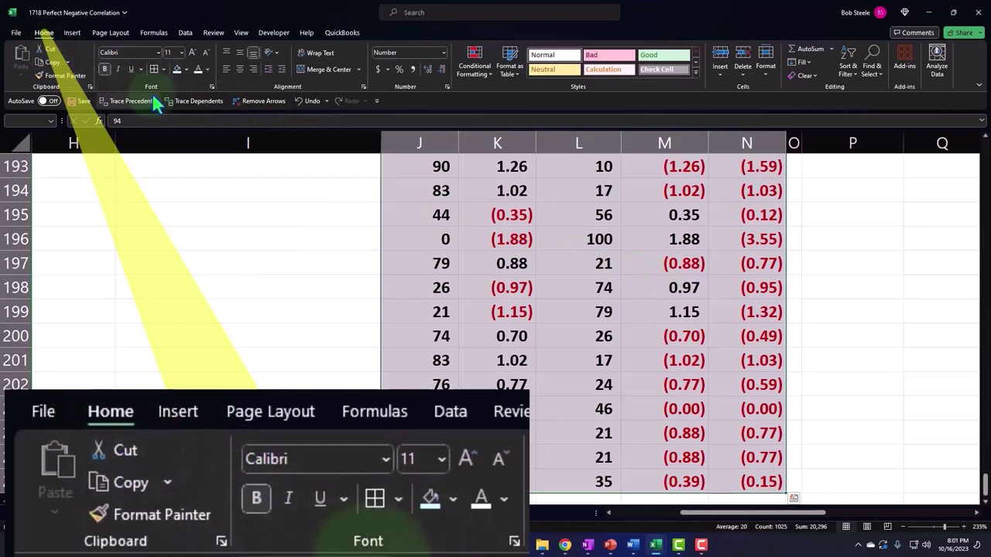
pyautogui.hotkey('ctrl', 'BackSpace')
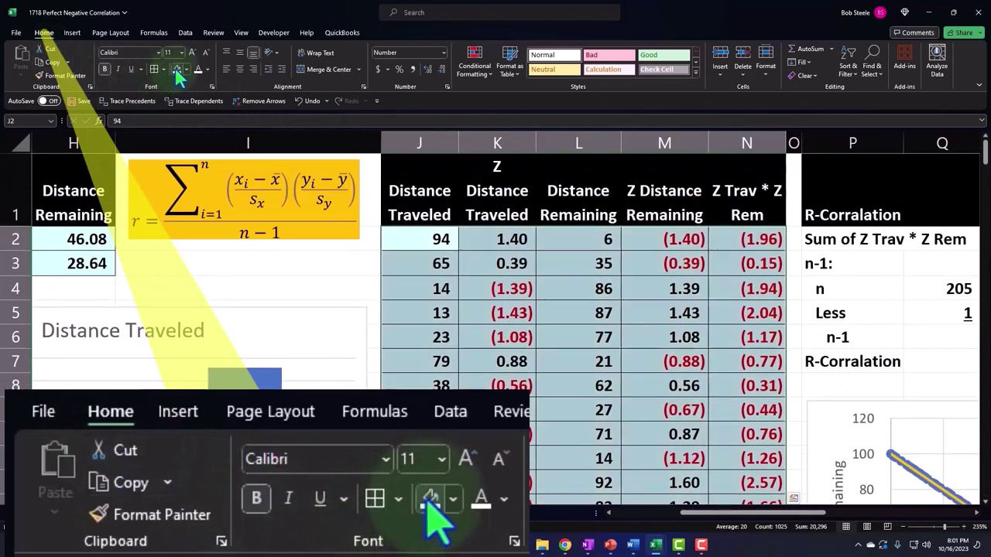
# - Apply all borders and the light blue fill to the R-Corralation calculation in P2:R7
pyautogui.click(860, 238)
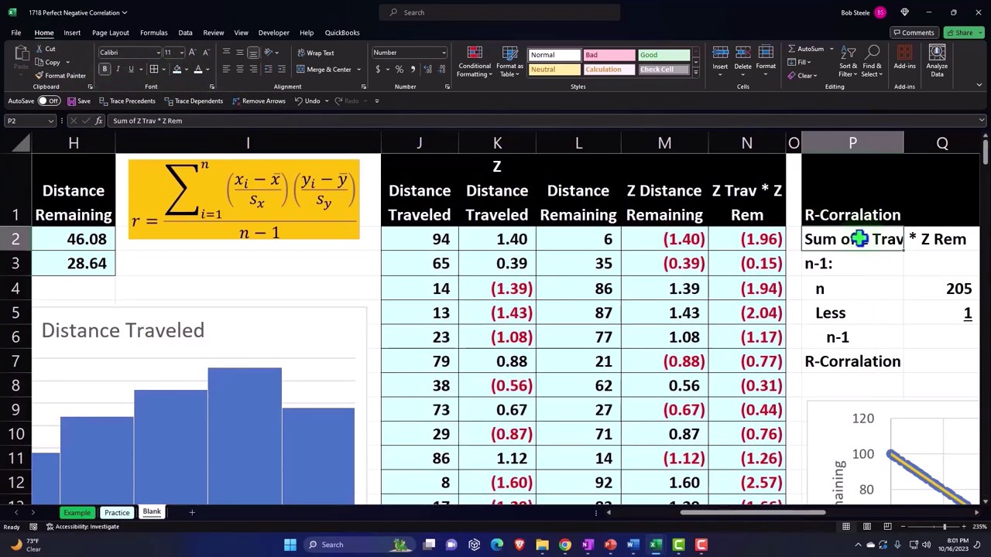
pyautogui.moveTo(859, 238)
pyautogui.mouseDown()
pyautogui.moveTo(800, 239)
pyautogui.moveTo(858, 238)
pyautogui.mouseUp()
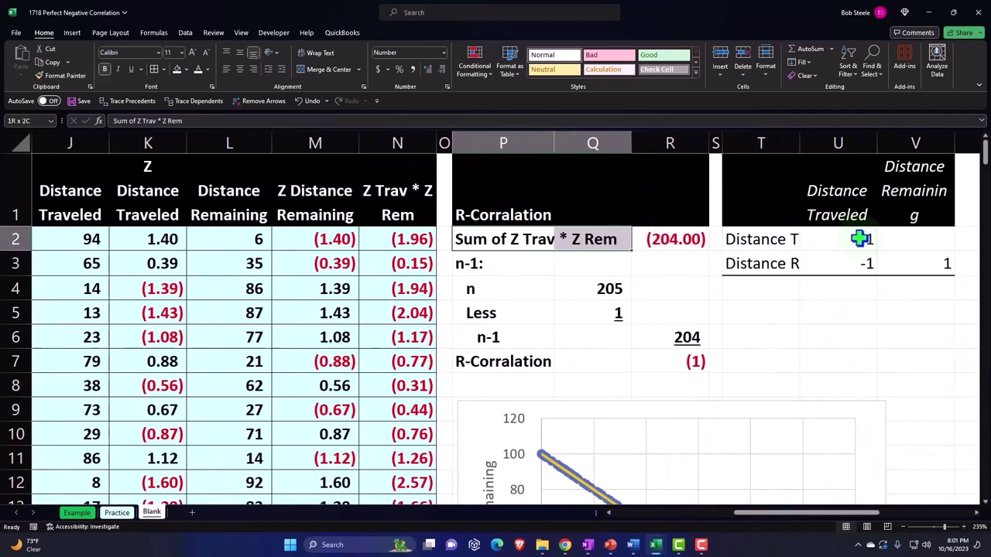
pyautogui.hotkey('shift', 'Down')
pyautogui.hotkey('shift', 'Down')
pyautogui.hotkey('shift', 'Down')
pyautogui.hotkey('shift', 'Down')
pyautogui.hotkey('shift', 'Down')
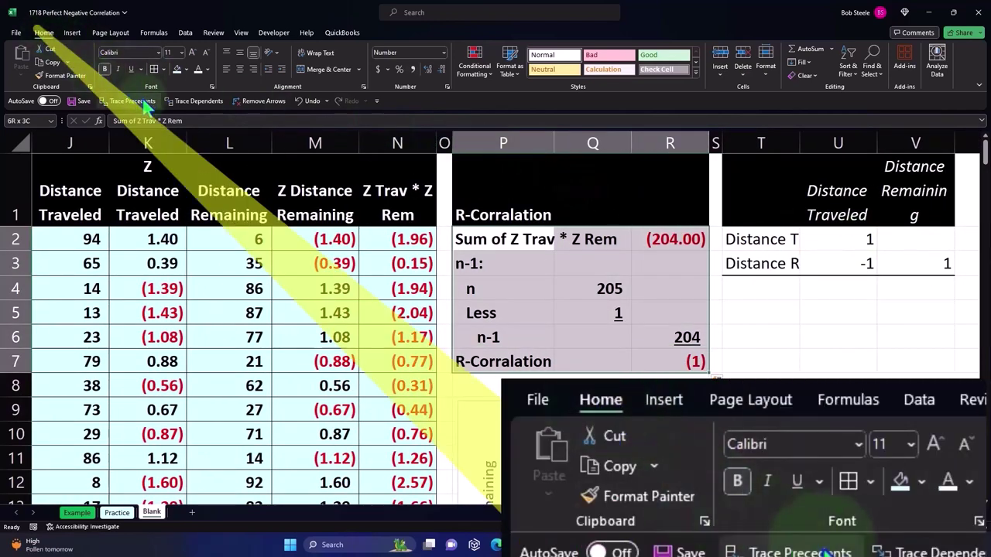
pyautogui.click(177, 69)
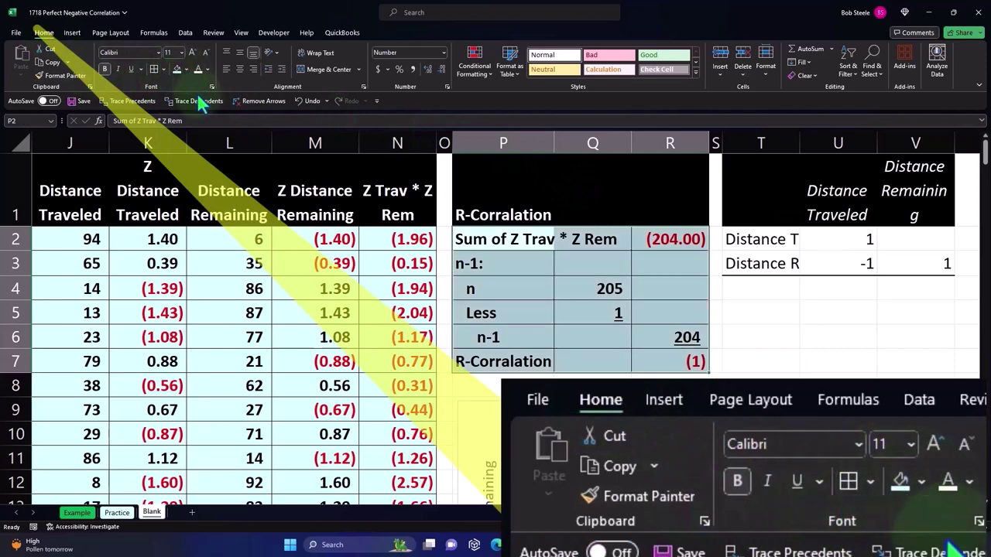
# - Fill the correlation table's cells T2:V3 with light blue and undo the mistaken font color change
pyautogui.click(600, 261)
pyautogui.press('Right')
pyautogui.press('Right')
pyautogui.press('Right')
pyautogui.press('Right')
pyautogui.press('Right')
pyautogui.press('Right')
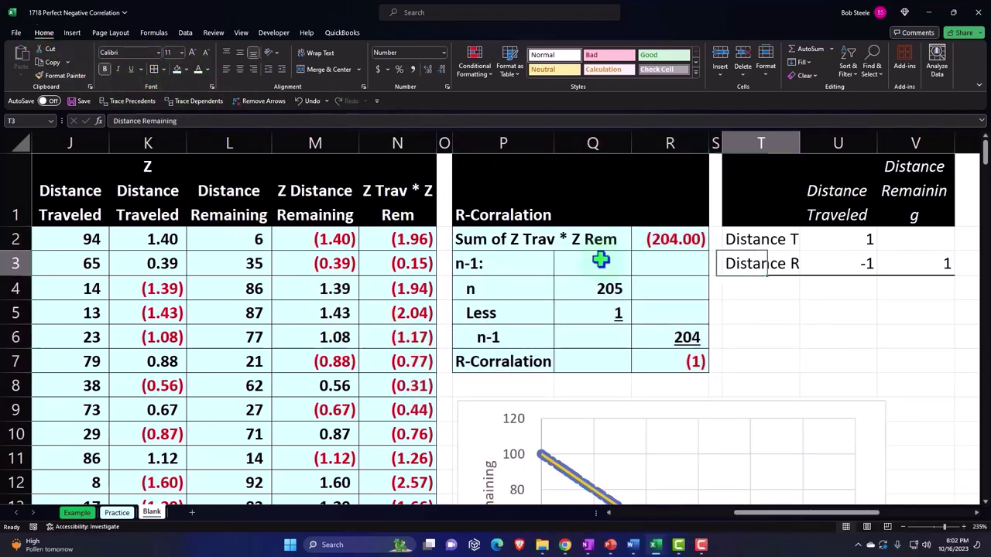
pyautogui.press('Up')
pyautogui.press('Left')
pyautogui.press('Left')
pyautogui.press('Left')
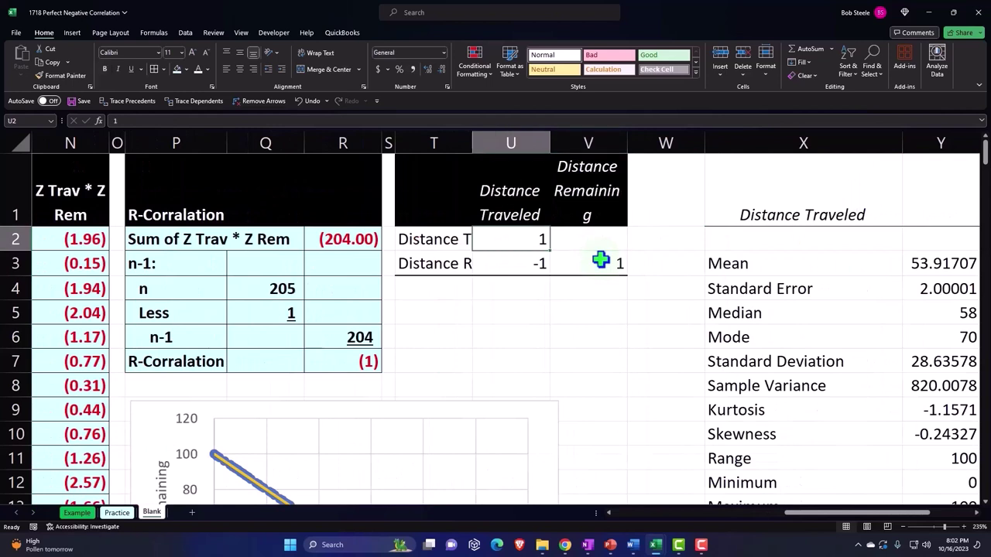
pyautogui.hotkey('shift', 'Right')
pyautogui.hotkey('shift', 'Right')
pyautogui.hotkey('shift', 'Down')
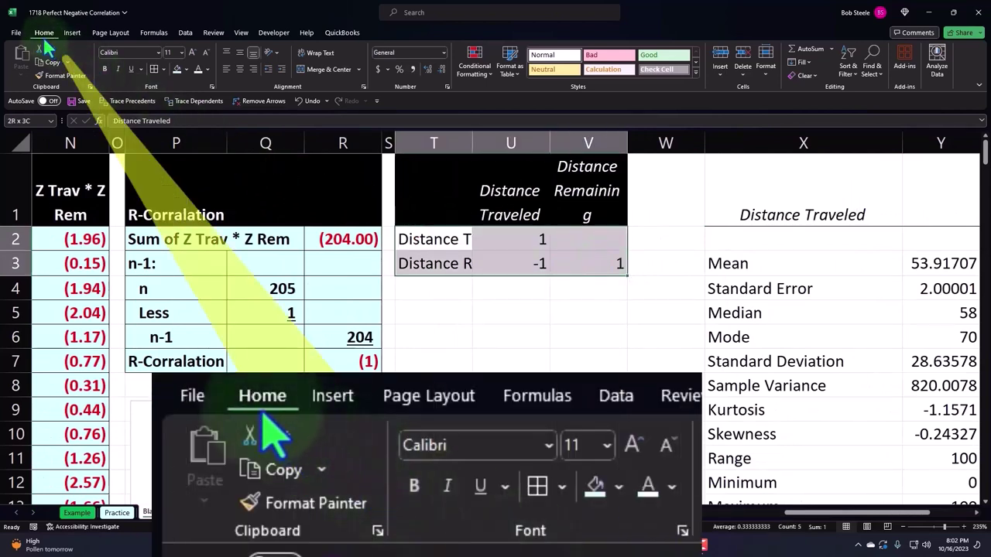
pyautogui.click(197, 69)
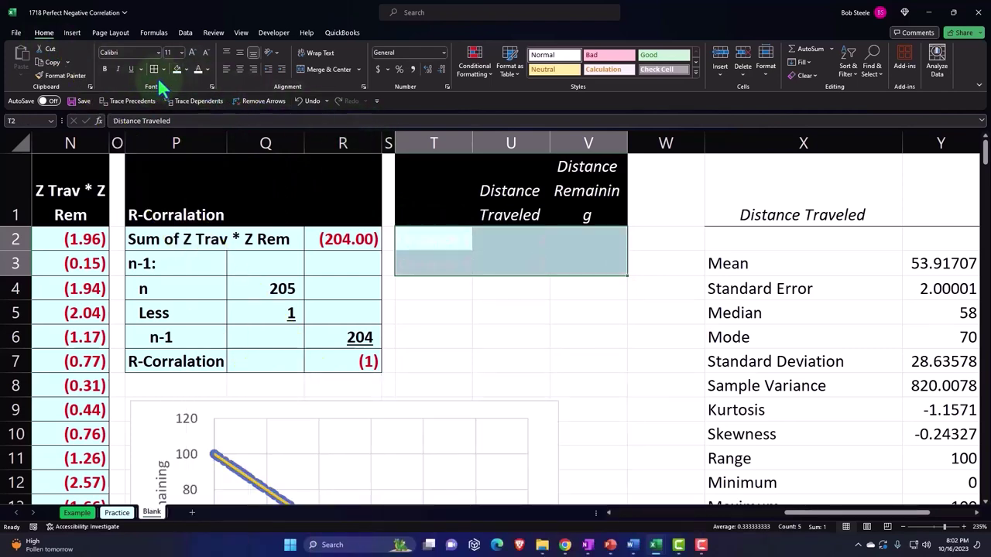
pyautogui.click(301, 104)
# - Apply all borders and the light blue fill to the descriptive statistics data in X2:AA16
pyautogui.click(825, 230)
pyautogui.press('Right')
pyautogui.press('Right')
pyautogui.press('Right')
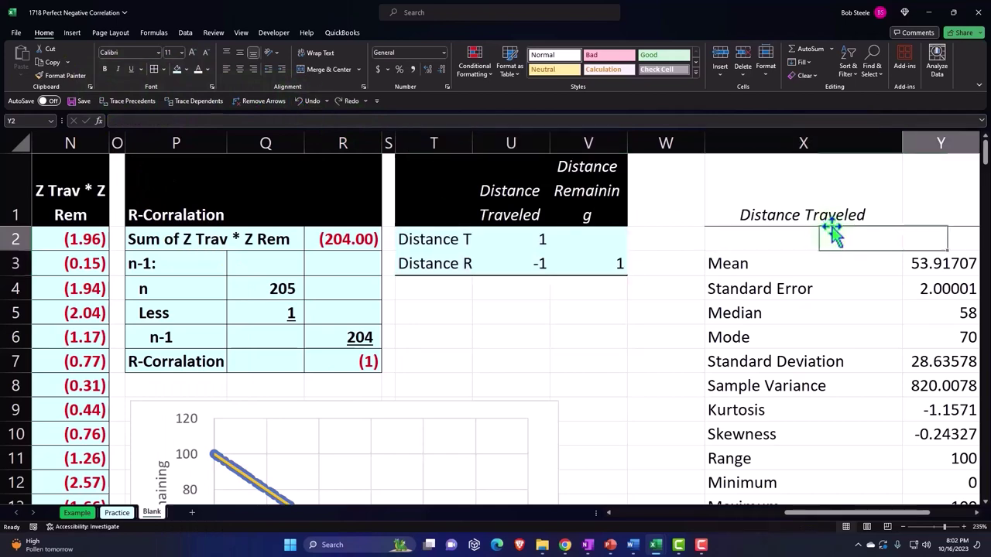
pyautogui.press('Left')
pyautogui.press('Left')
pyautogui.press('Left')
pyautogui.press('Left')
pyautogui.press('Right')
pyautogui.hotkey('shift', 'Right')
pyautogui.hotkey('shift', 'Right')
pyautogui.hotkey('shift', 'Right')
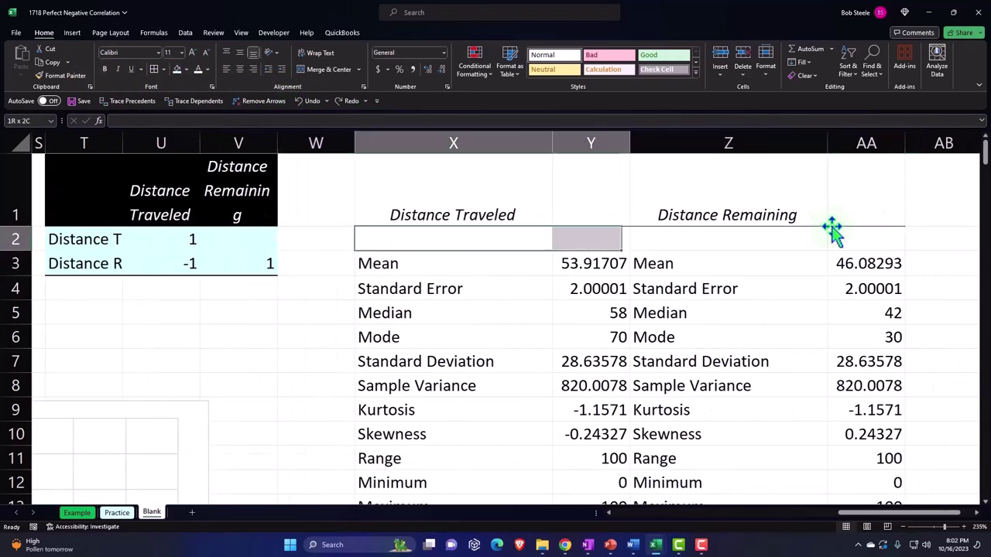
pyautogui.hotkey('shift', 'Down')
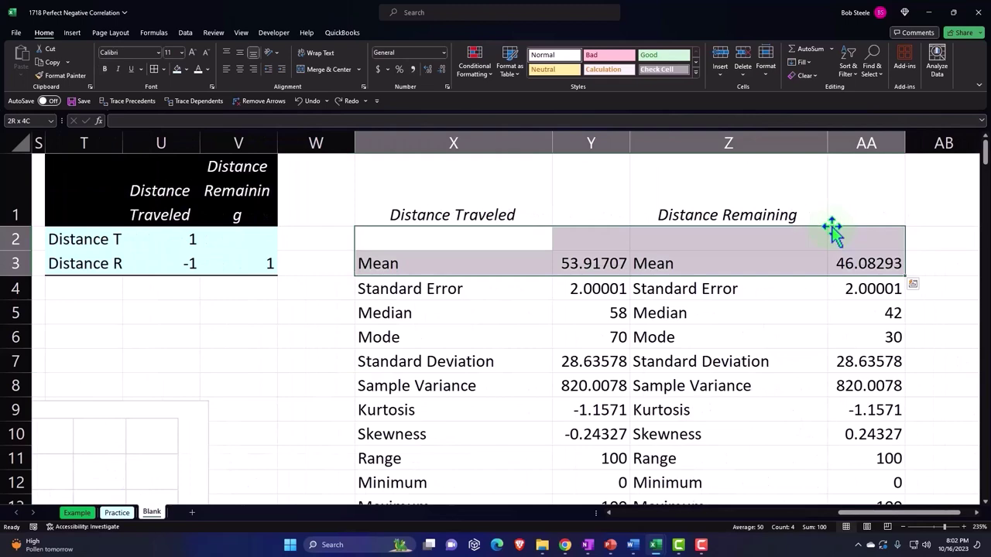
pyautogui.hotkey('ctrl', 'shift', 'Down')
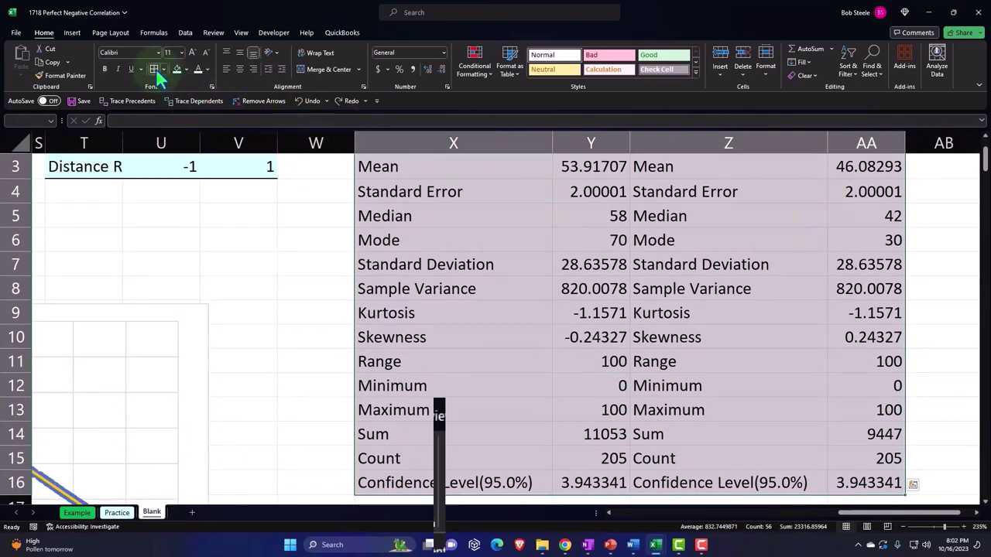
pyautogui.scroll(1, 436, 408)
pyautogui.click(176, 69)
# - Format the descriptive statistics header X1:AA1 with black fill and white text
pyautogui.moveTo(391, 186); pyautogui.dragTo(832, 190)
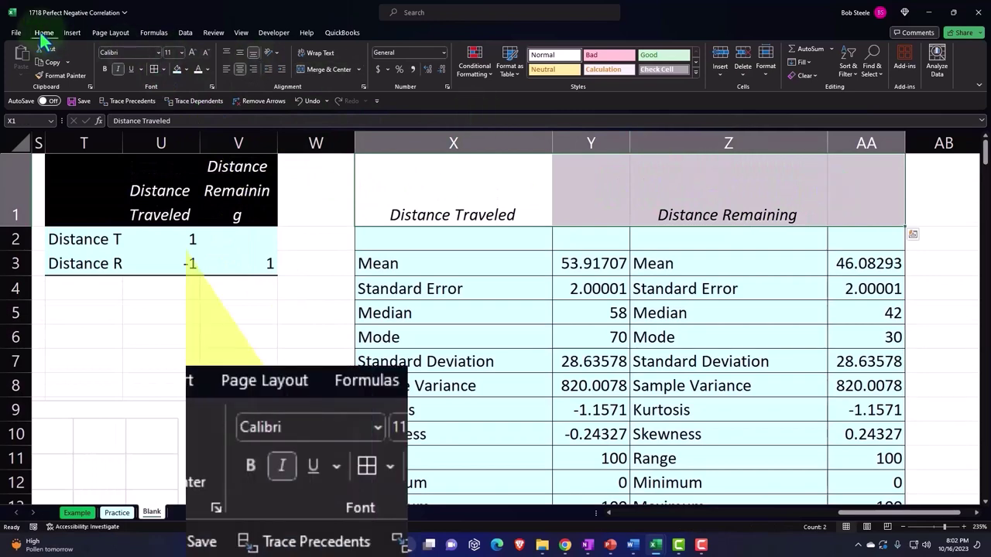
pyautogui.click(186, 68)
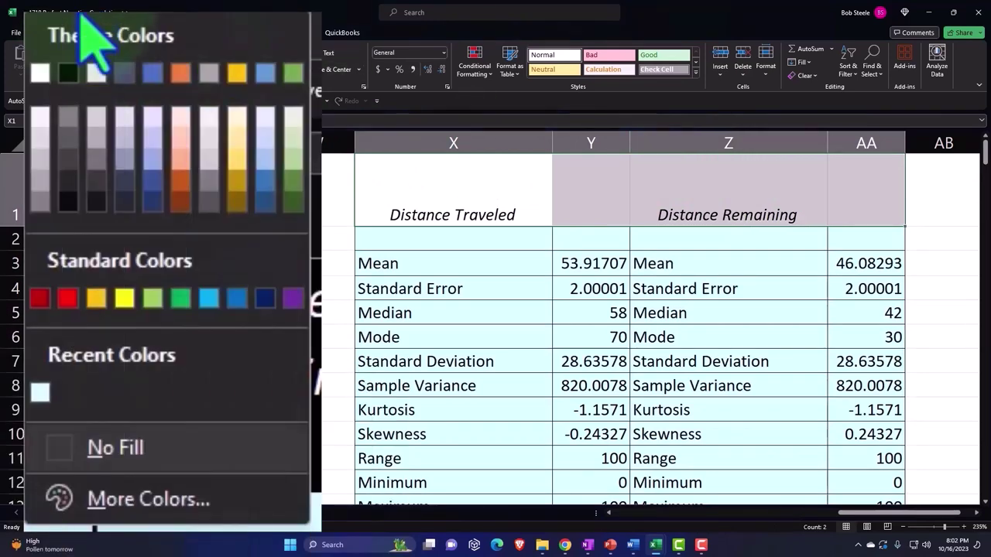
pyautogui.click(189, 97)
# - Narrow column W to a thin spacer between the correlation and descriptive statistics tables
pyautogui.moveTo(300, 309); pyautogui.dragTo(310, 343)
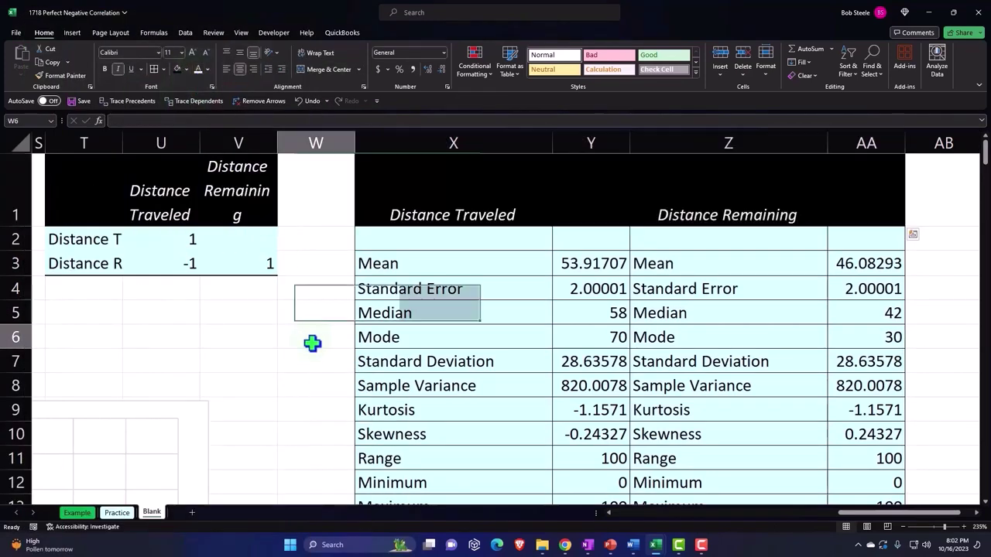
pyautogui.click(310, 340)
pyautogui.moveTo(353, 143); pyautogui.dragTo(295, 144)
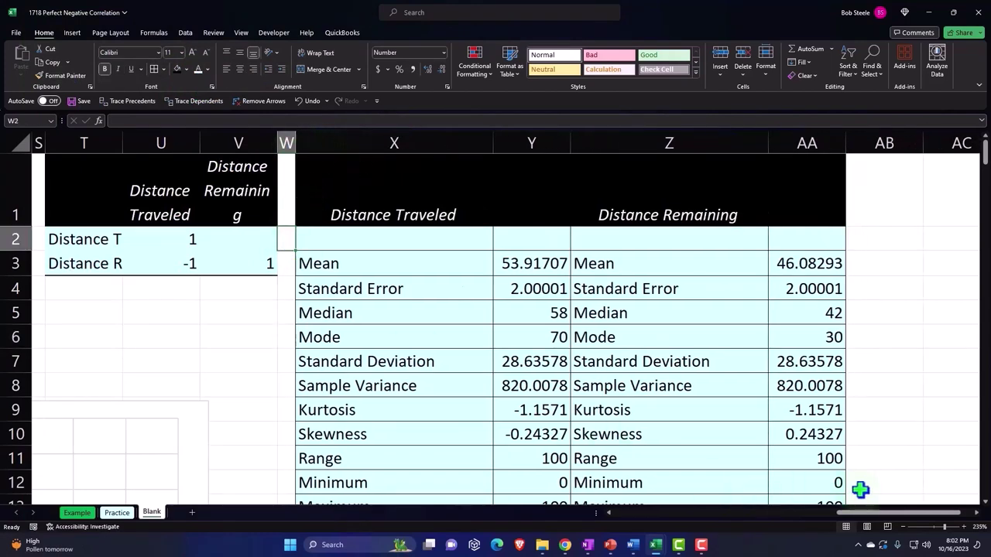
# - Apply all borders to the correlation table cells T2:V3
pyautogui.moveTo(868, 522); pyautogui.dragTo(818, 525)
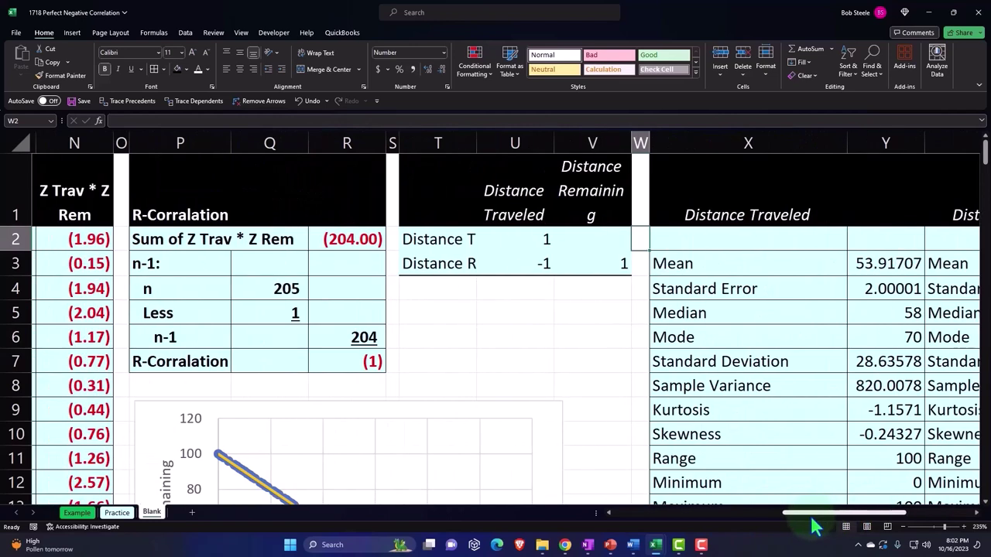
pyautogui.moveTo(436, 241); pyautogui.dragTo(570, 258)
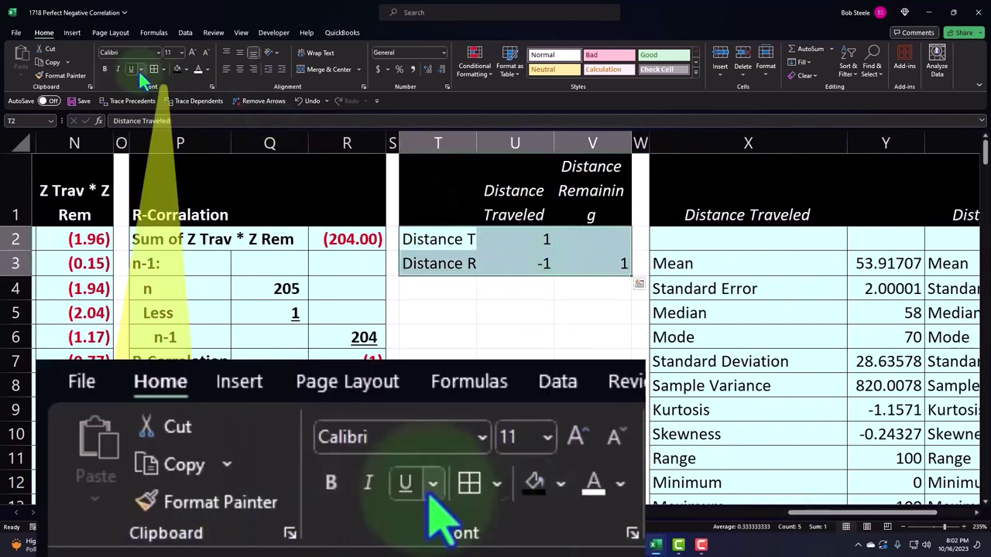
pyautogui.click(155, 70)
pyautogui.click(437, 336)
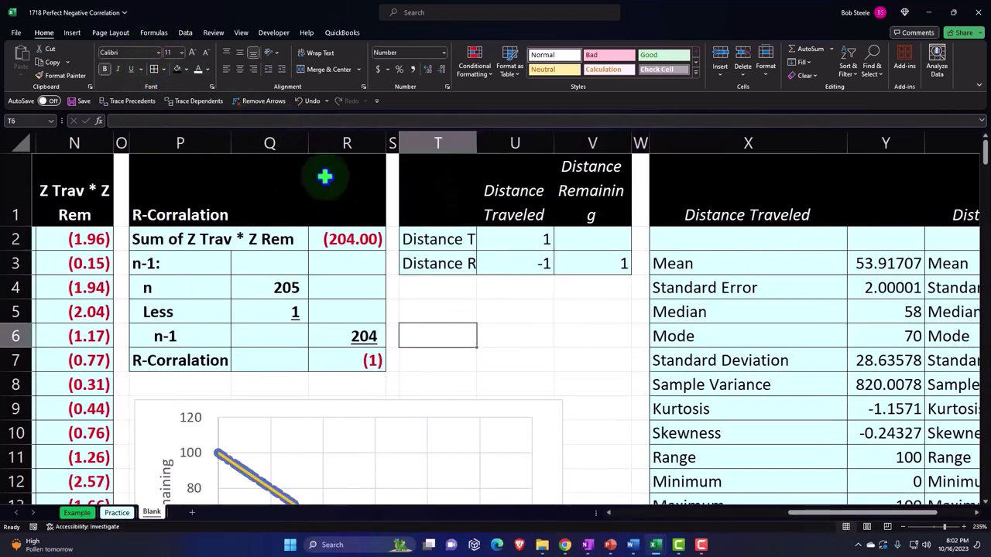
# - Spell-check the sheet, ignoring "Corralation" in P7, continuing from the sheet's beginning and changing it to "Correlation" in P1
pyautogui.click(22, 61)
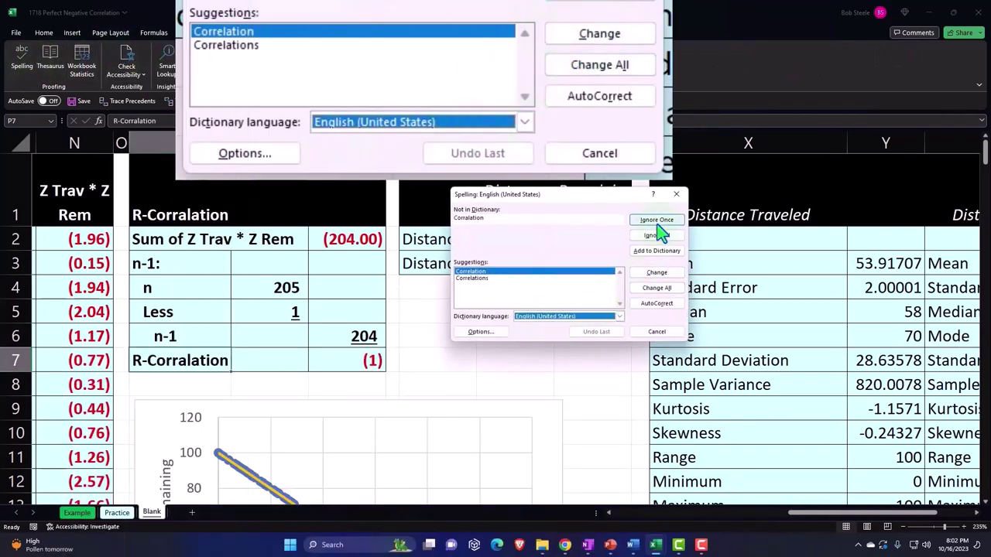
pyautogui.click(656, 222)
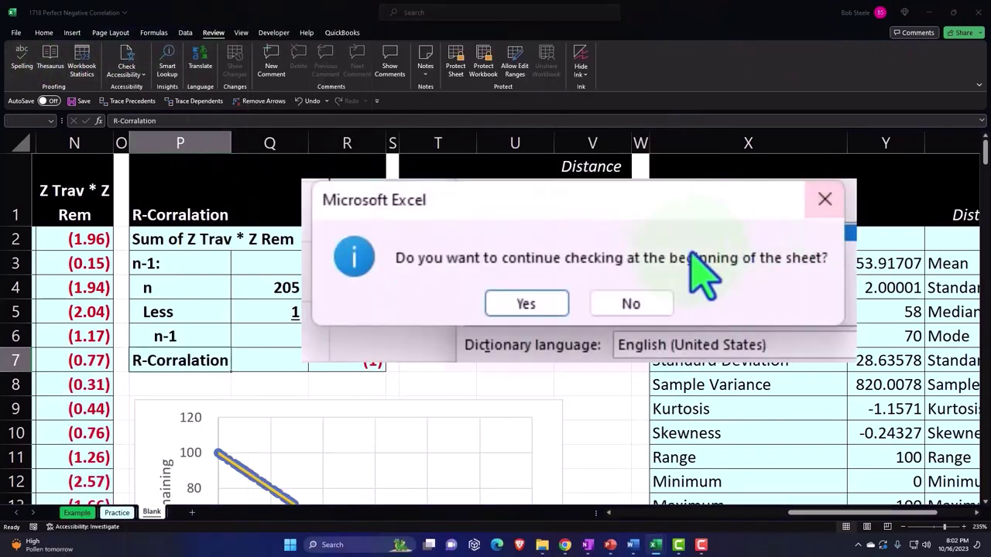
pyautogui.click(538, 304)
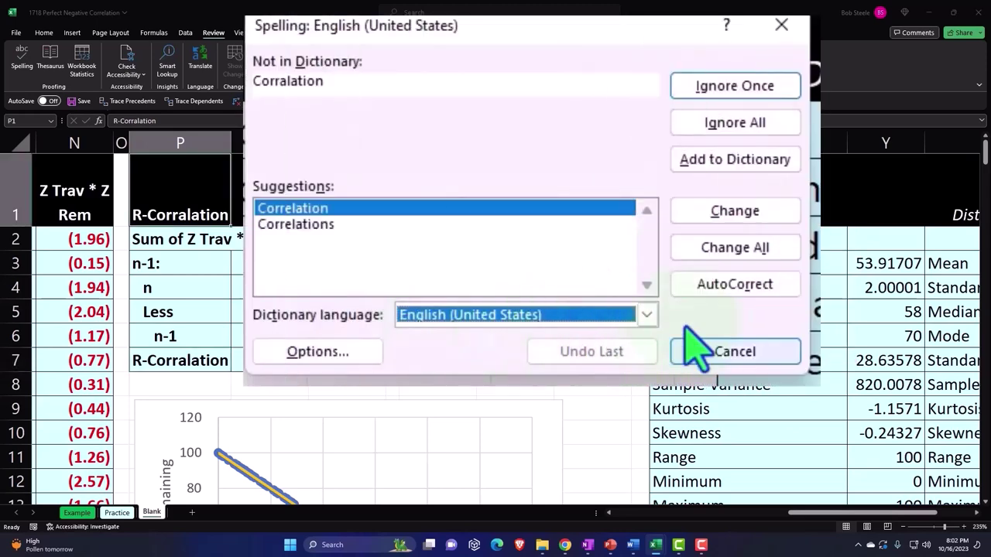
pyautogui.click(656, 273)
pyautogui.click(545, 313)
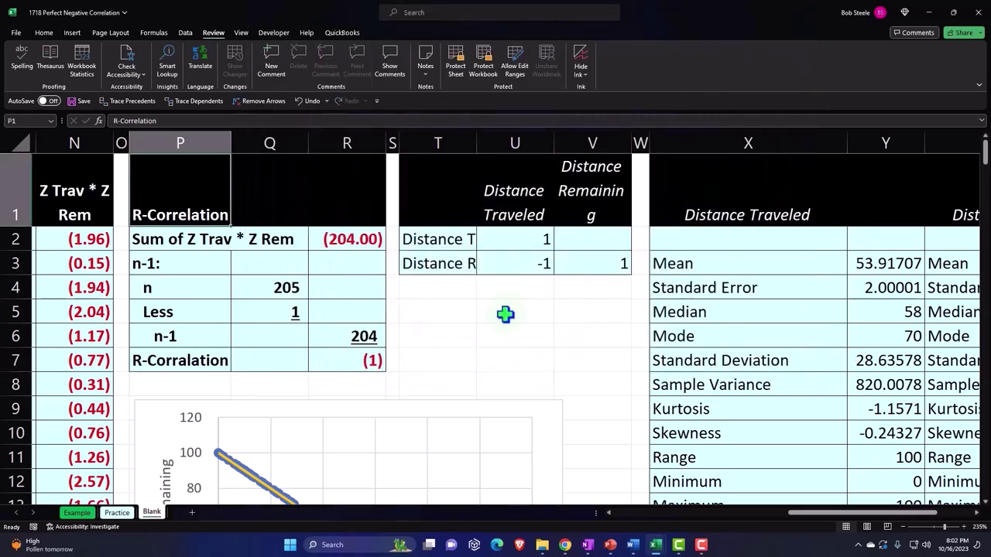